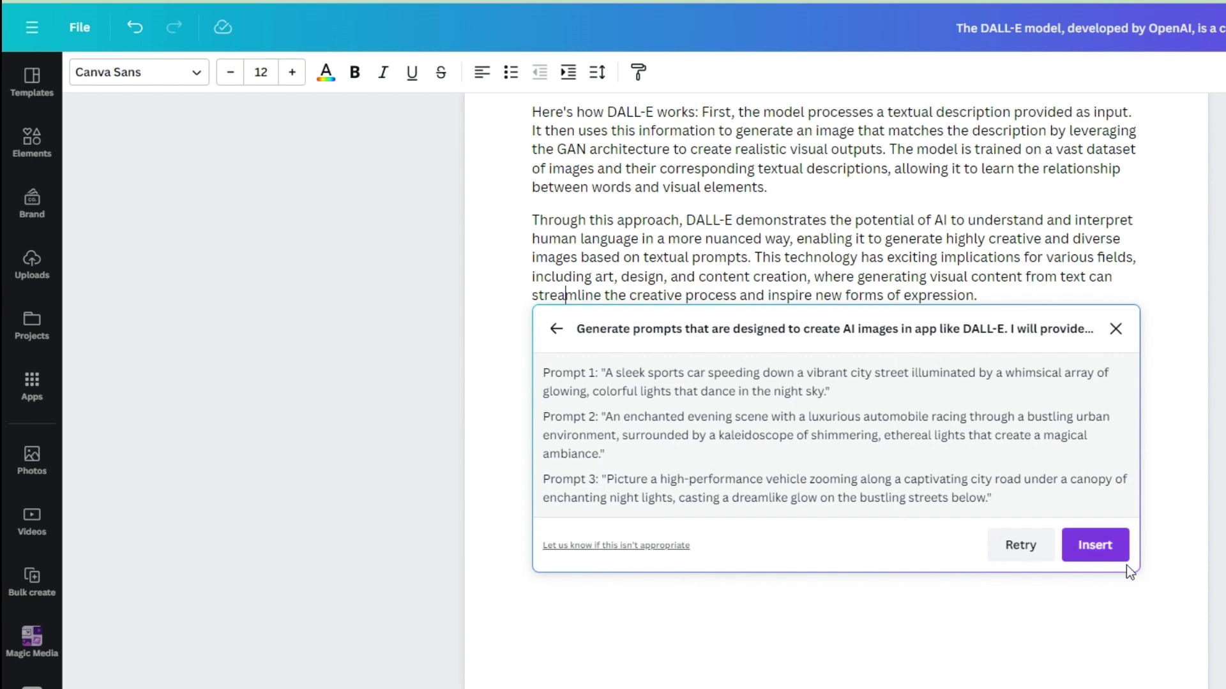
Step: Insert the three generated AI image prompts at the end of the document
left_click(1094, 545)
scroll(776, 440, "down", 3)
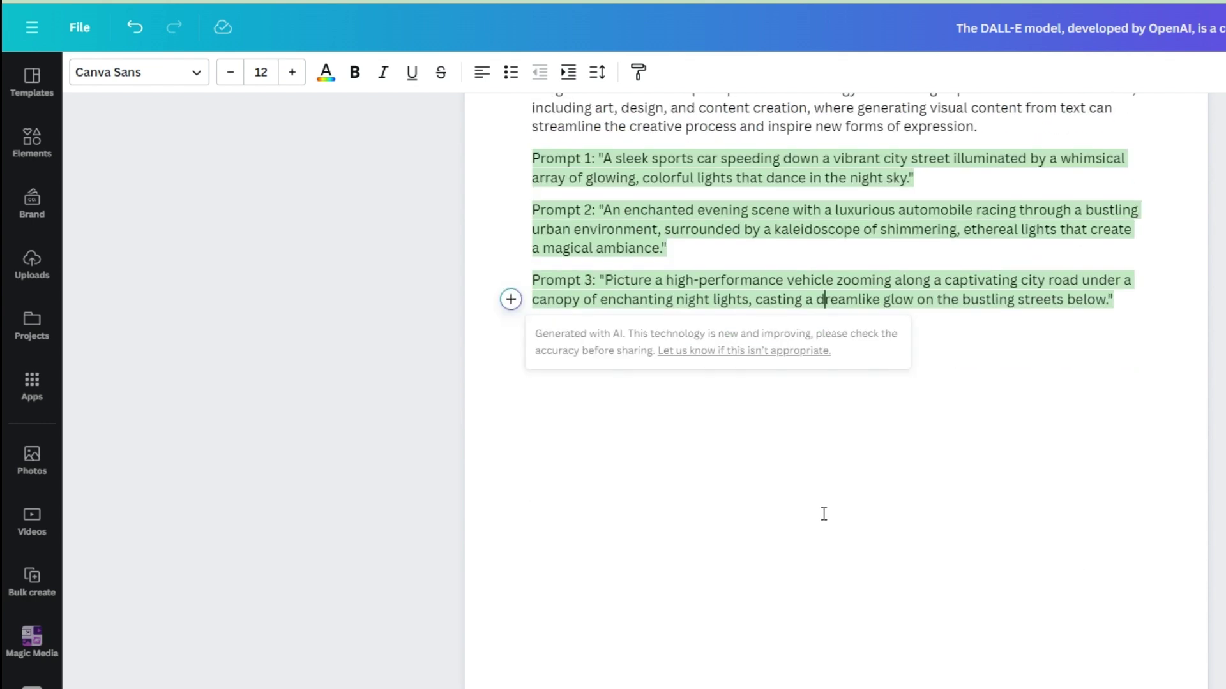
left_click(822, 512)
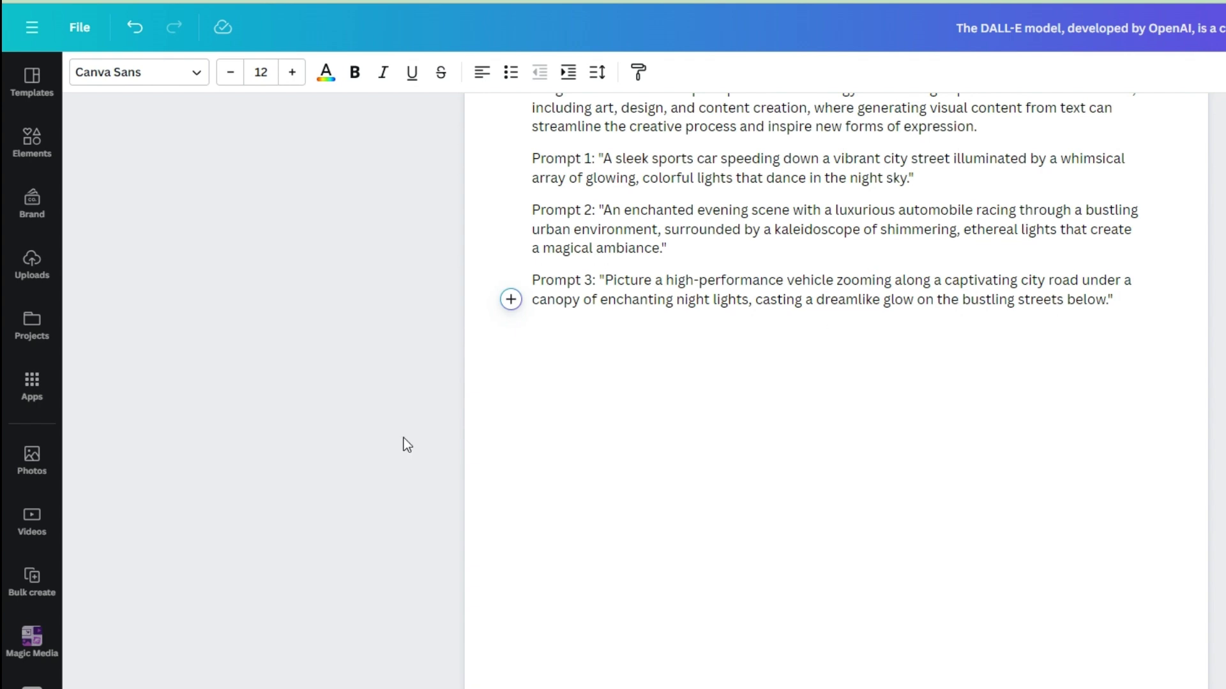
scroll(699, 473, "up", 3)
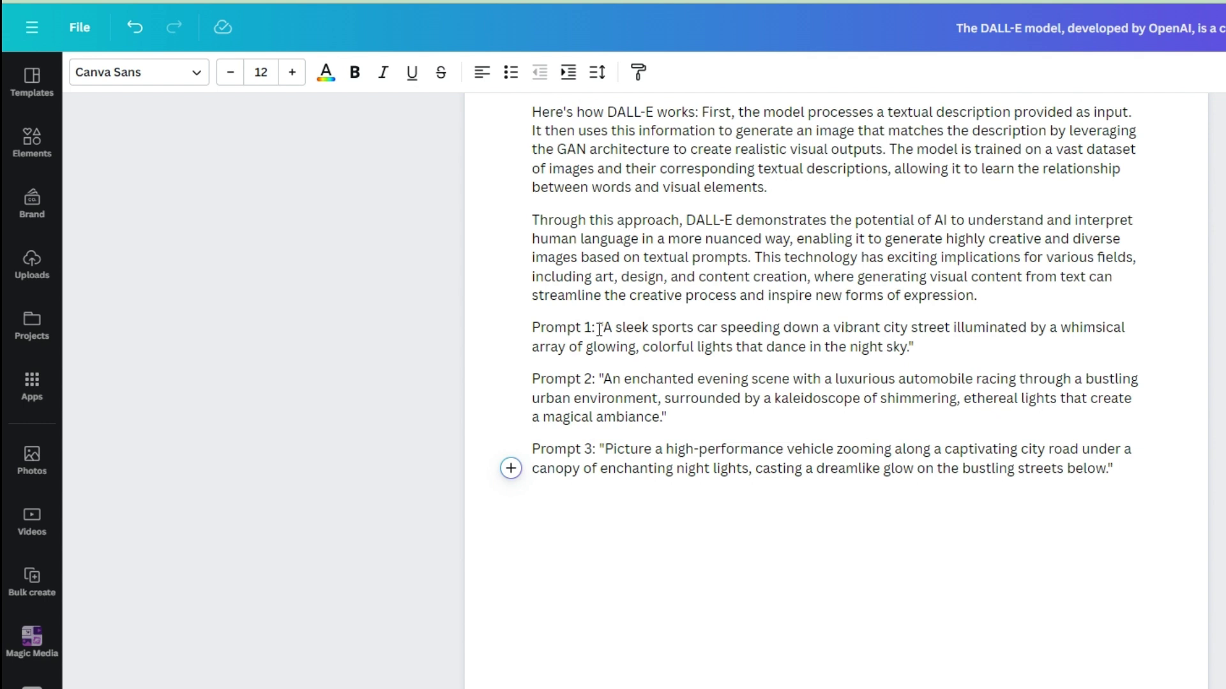
Step: Copy the text of Prompt 1 about the sleek sports car, without its label and quotation marks
left_click_drag(604, 327, 900, 350)
right_click(901, 350)
left_click(957, 422)
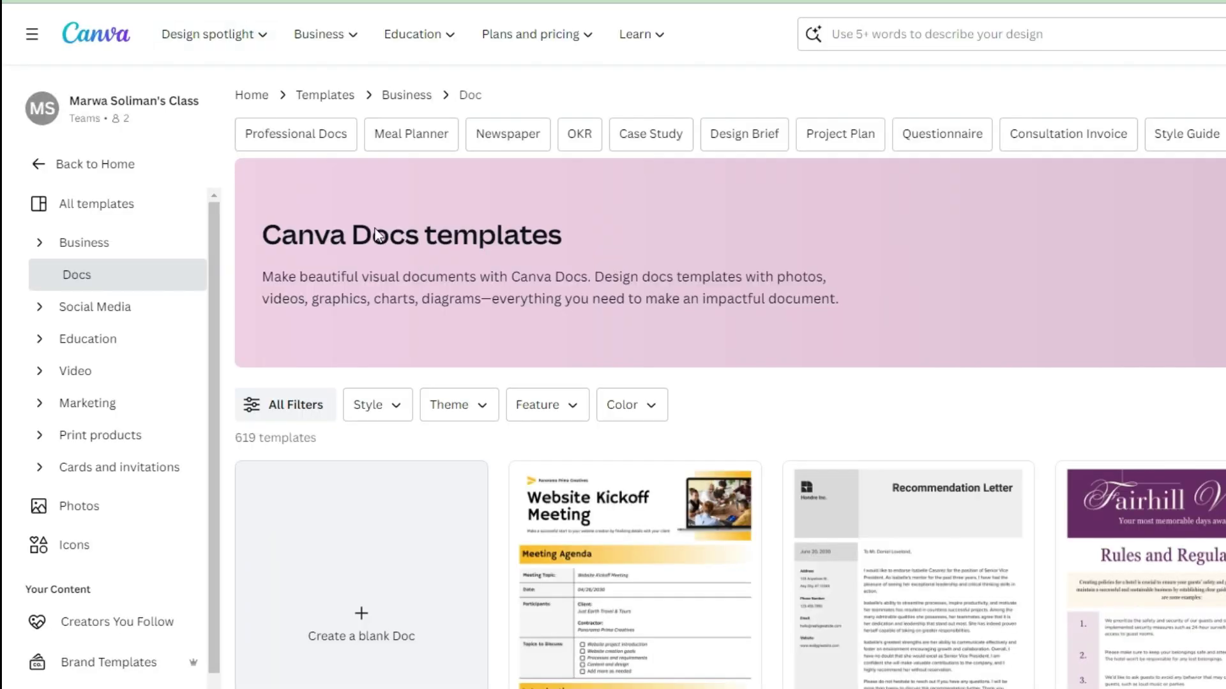
Step: Return to the Canva home page and open the featured DALL·E app in a new Facebook Post design
left_click(76, 43)
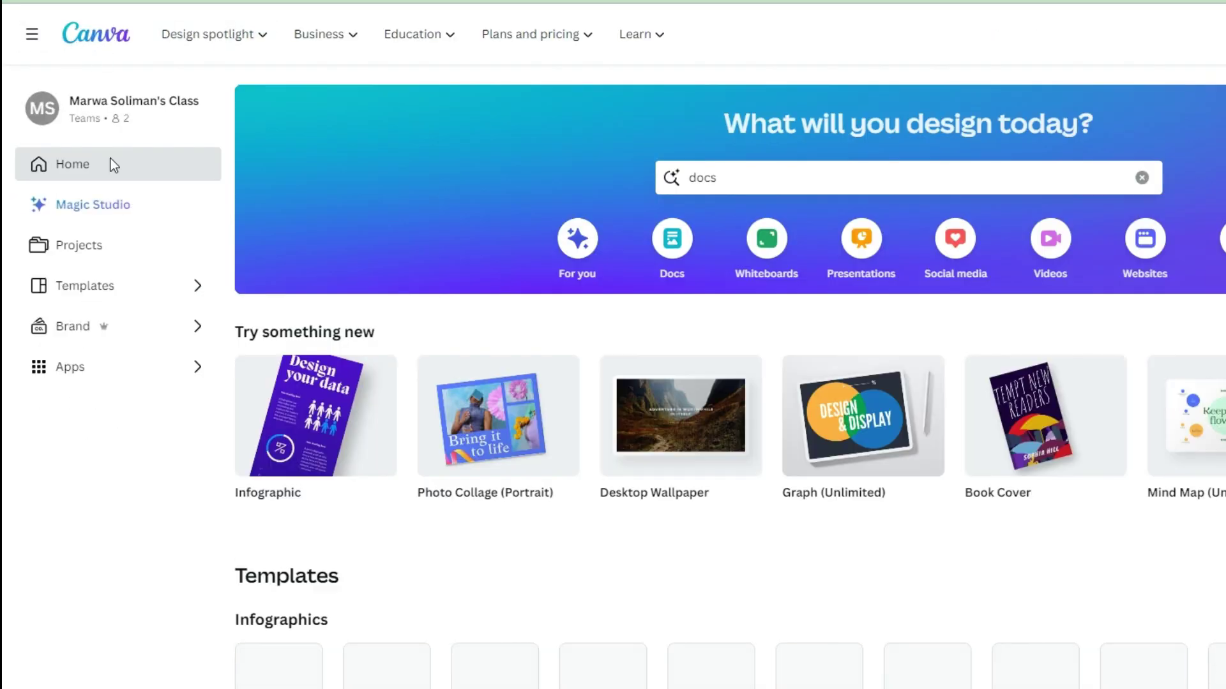
left_click(72, 383)
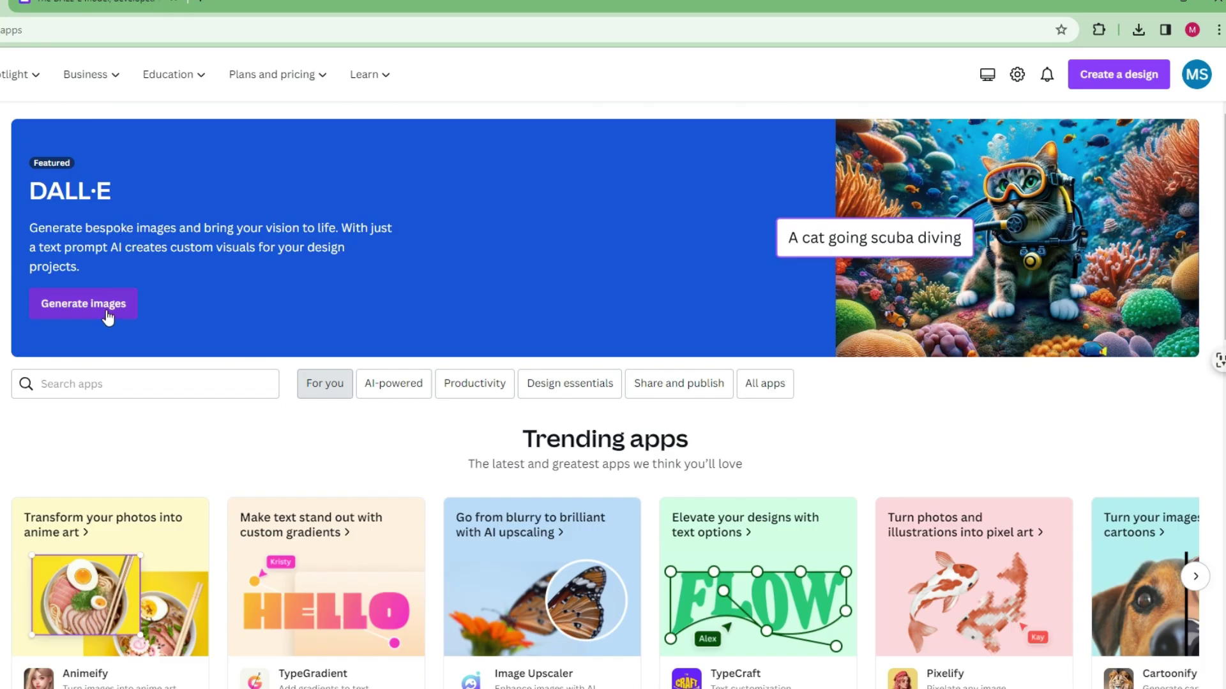
left_click(103, 311)
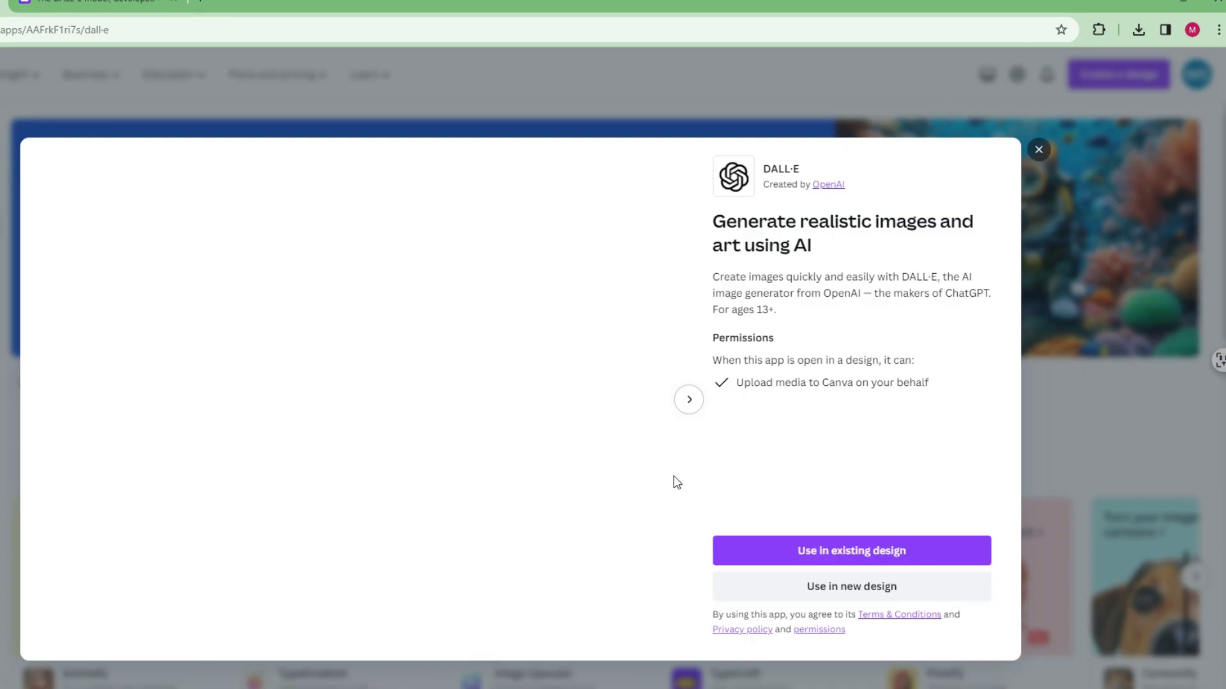
left_click(851, 586)
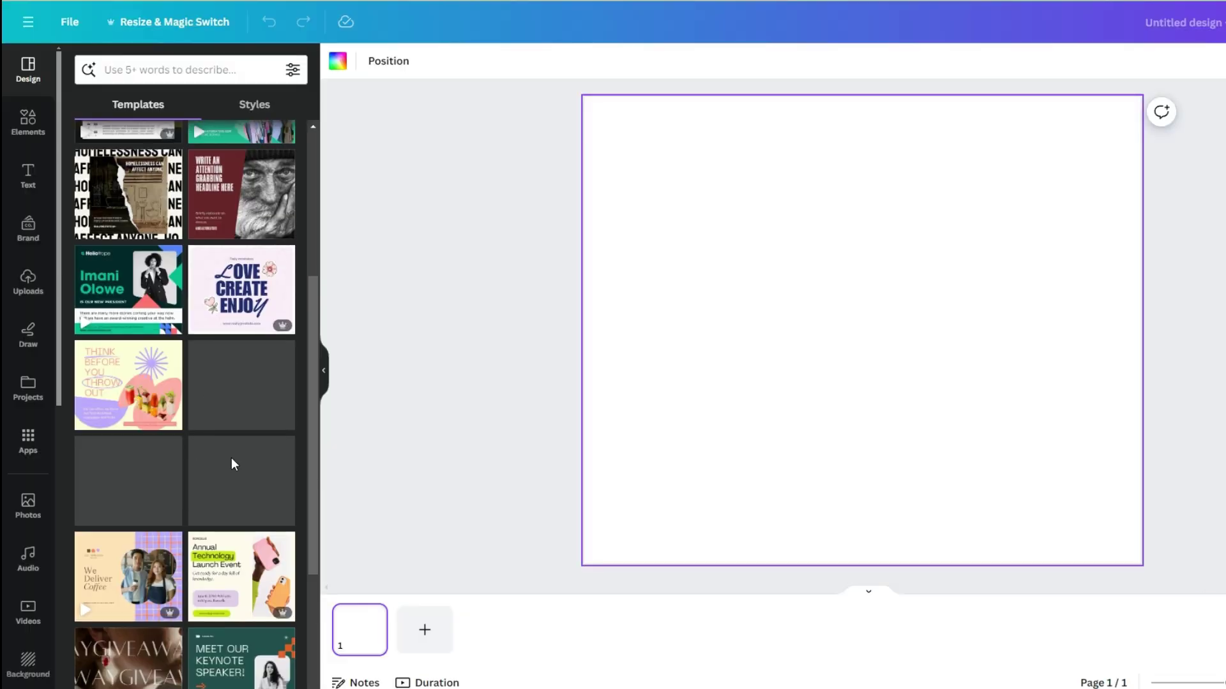
scroll(255, 457, "down", 5)
scroll(267, 456, "up", 8)
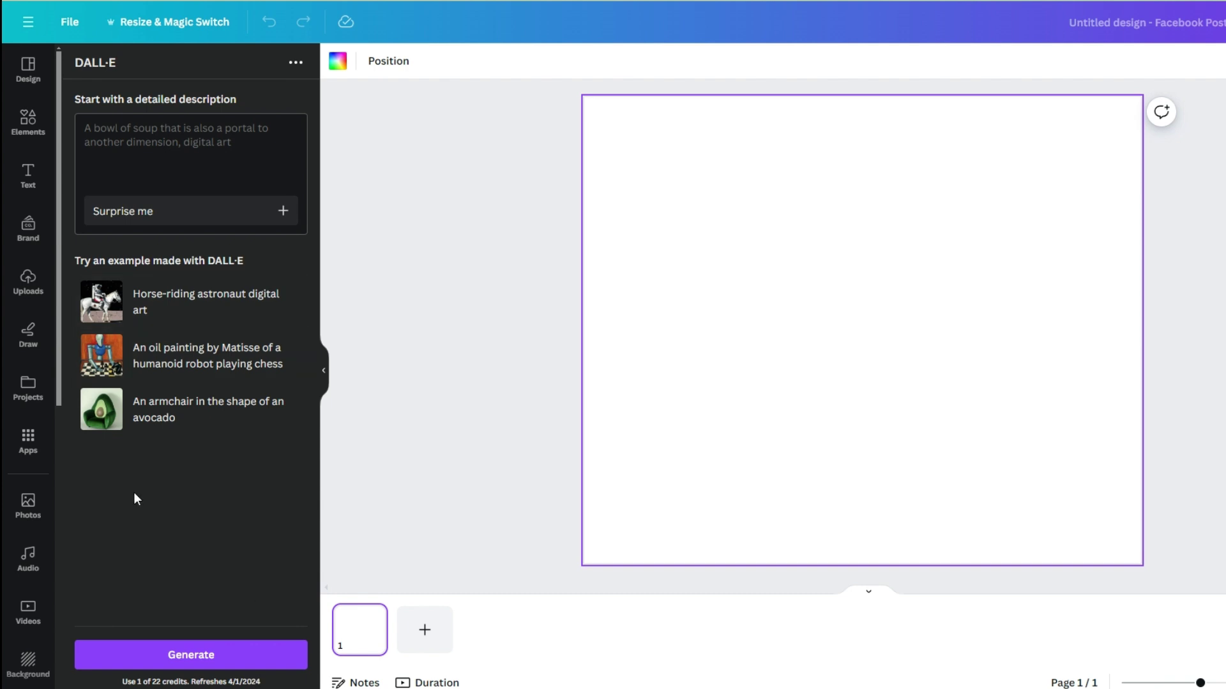
Step: Paste the copied sports car prompt as the DALL·E description and generate images from it
left_click(121, 130)
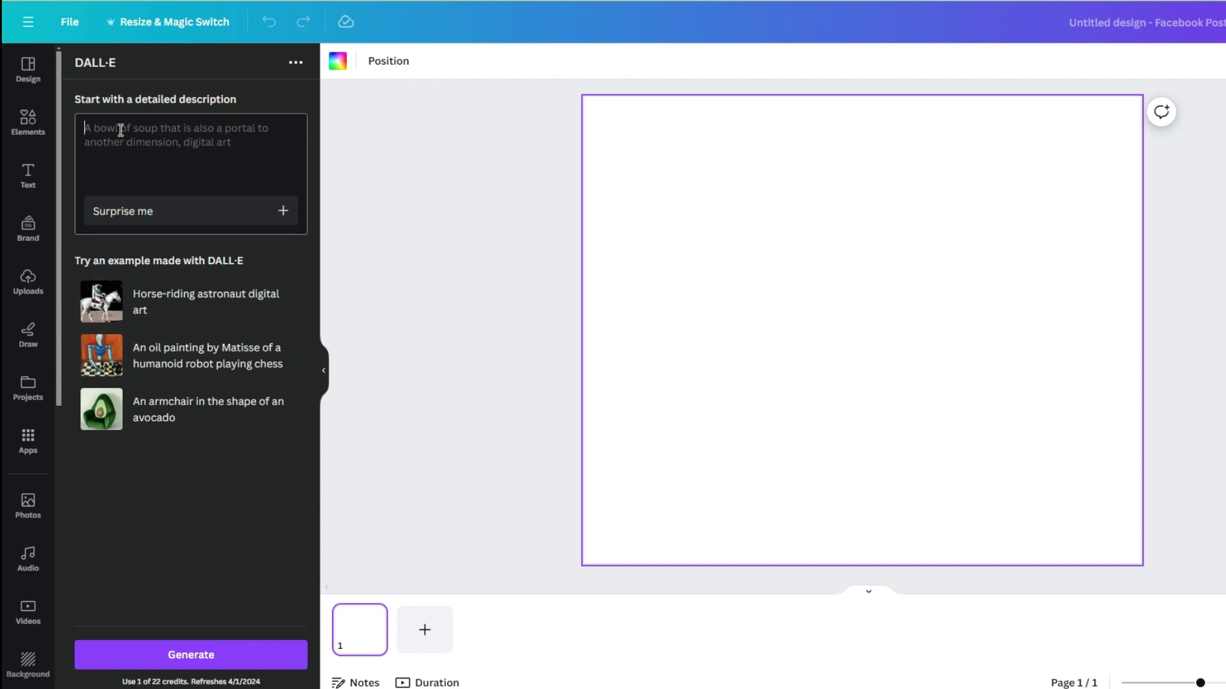
key("ctrl+v")
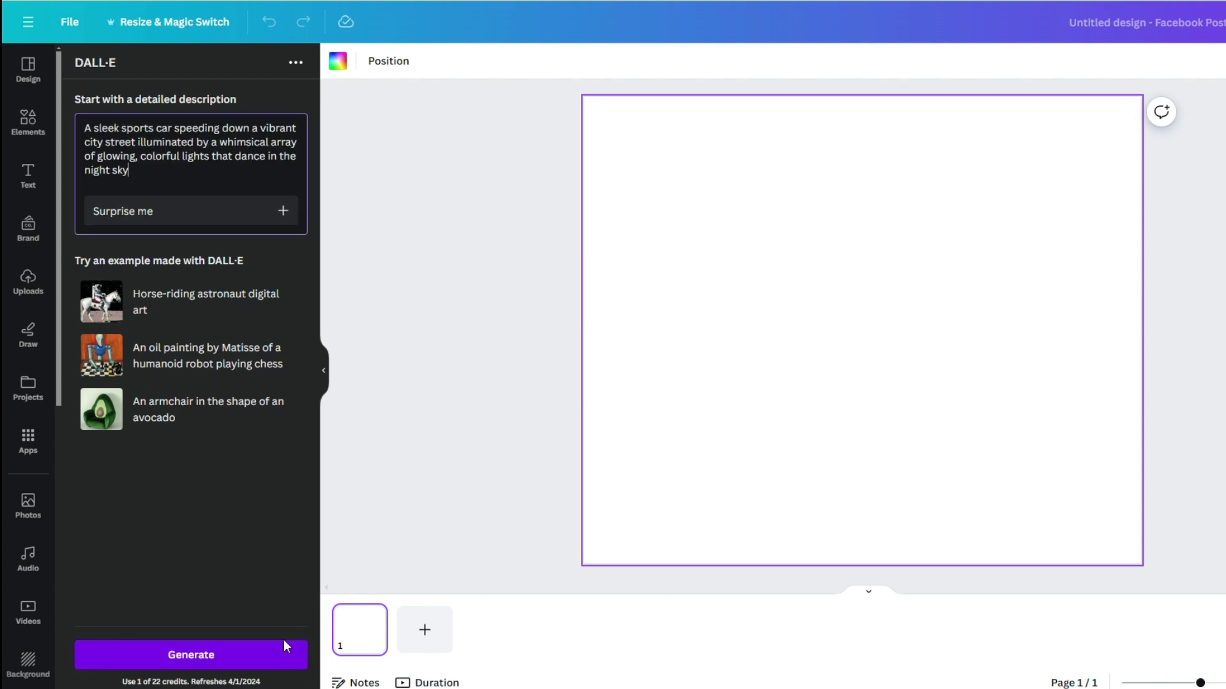
left_click(247, 664)
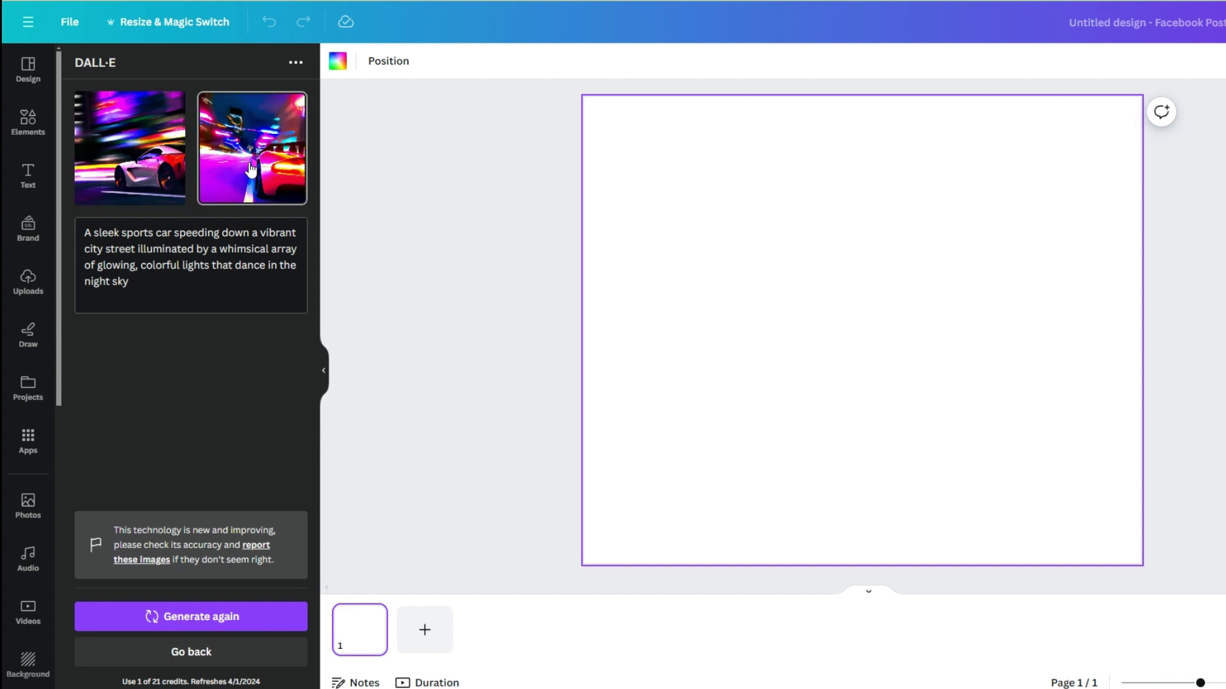
Step: Add the first generated sports car image to the page and set it as the page background
left_click(152, 151)
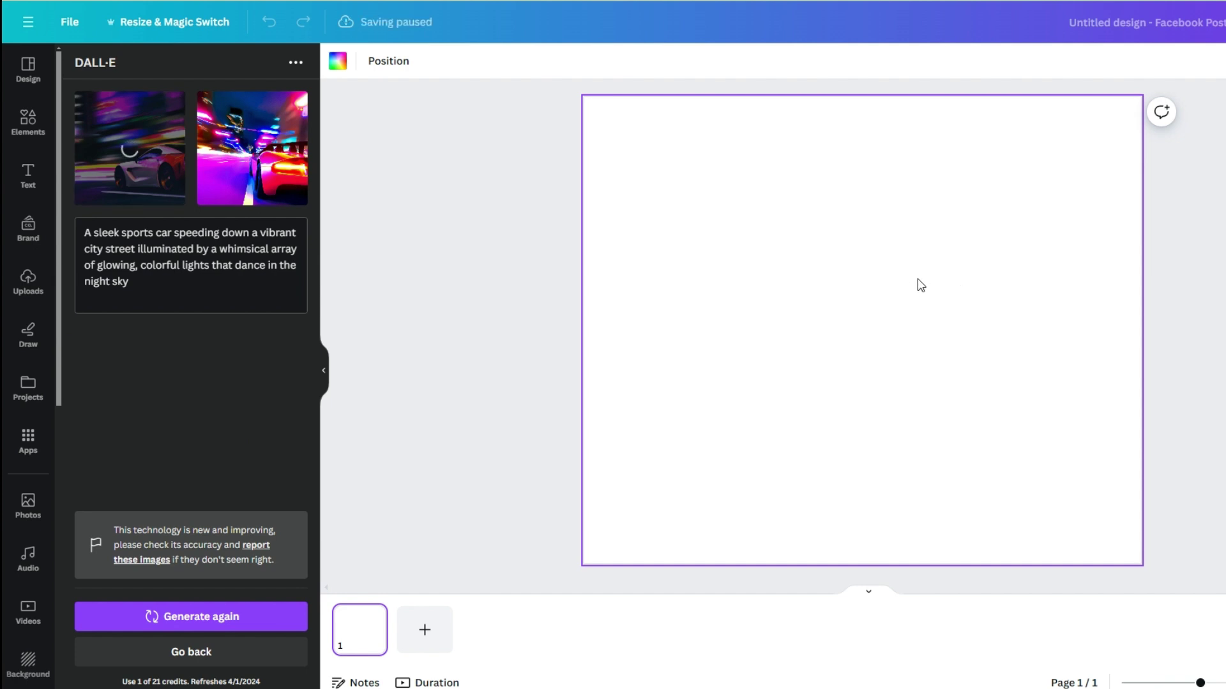
right_click(874, 306)
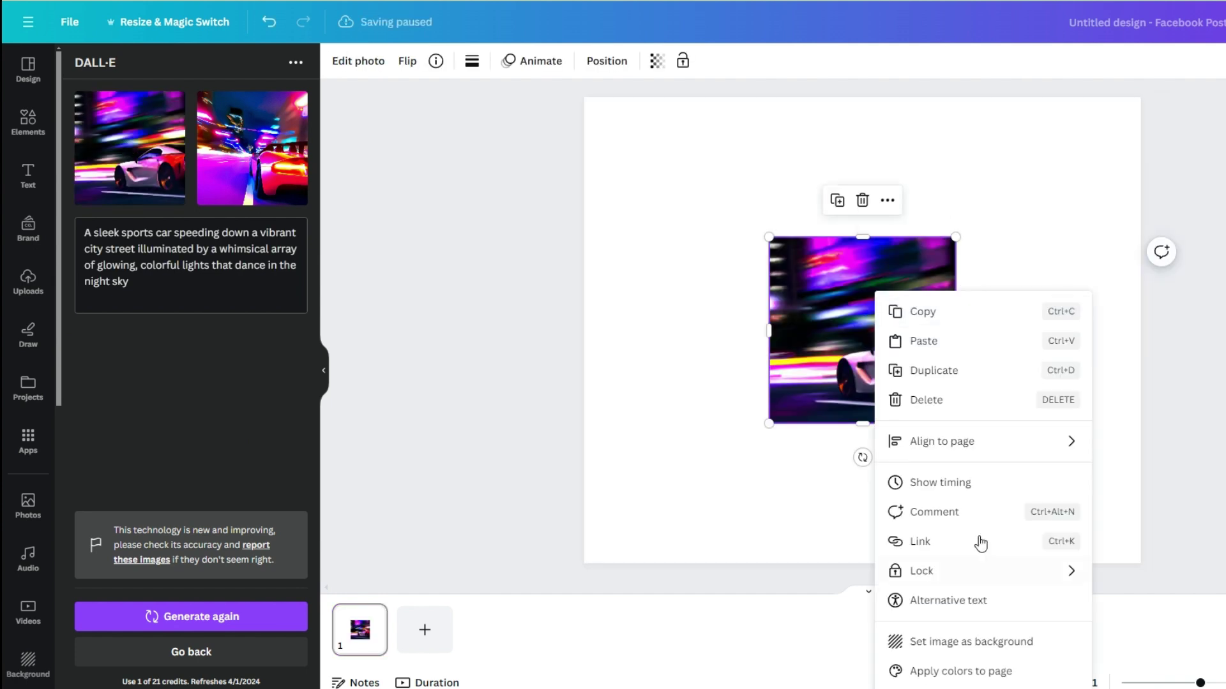
left_click(1003, 647)
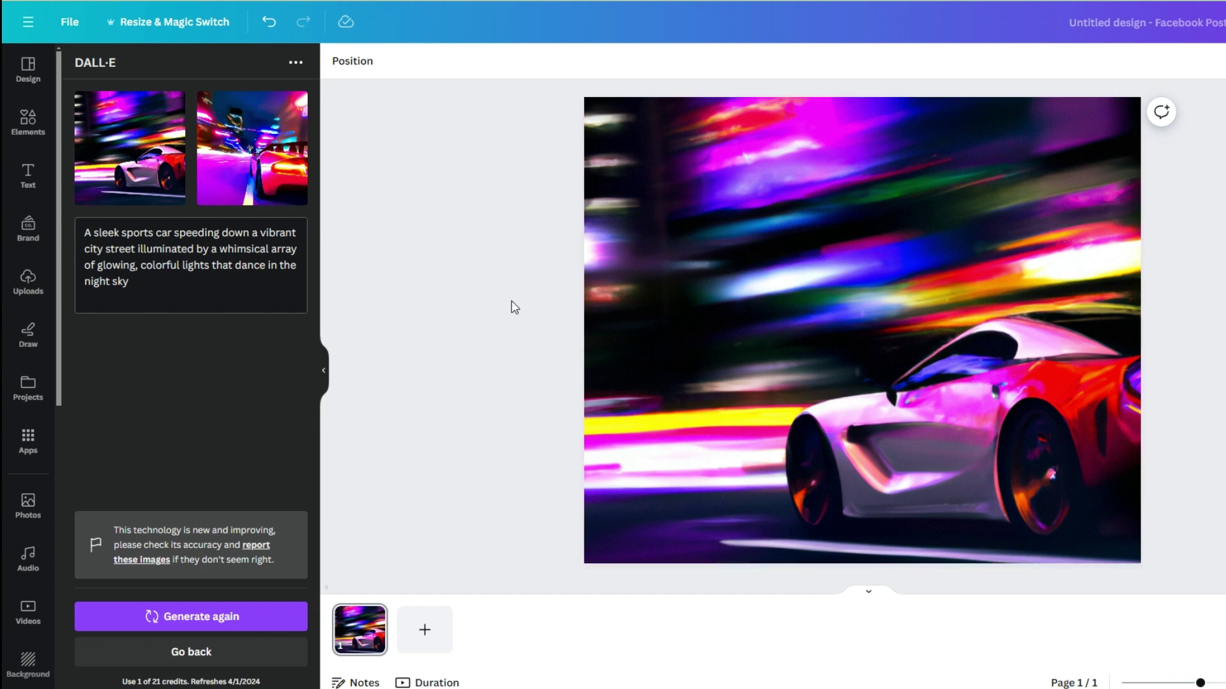
Step: Try the second generated sports car image on the page, enlarged and repositioned, and delete it
left_click(305, 119)
left_click_drag(1006, 203, 1083, 109)
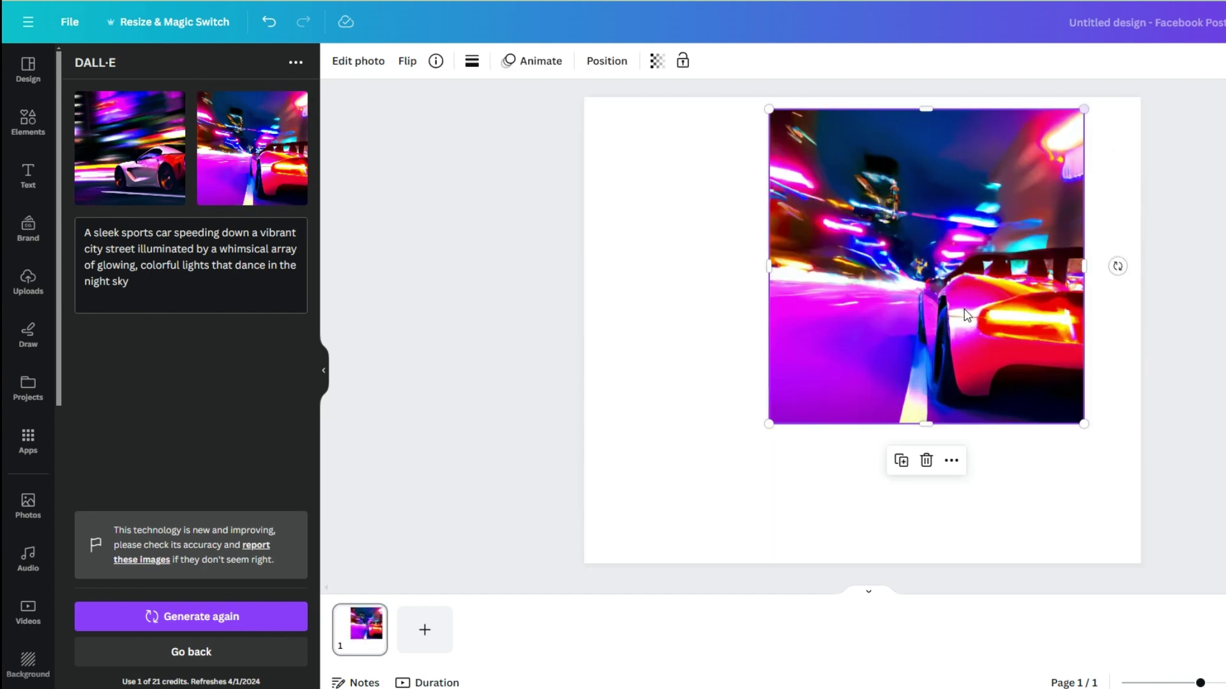
left_click_drag(992, 357, 937, 415)
key("Delete")
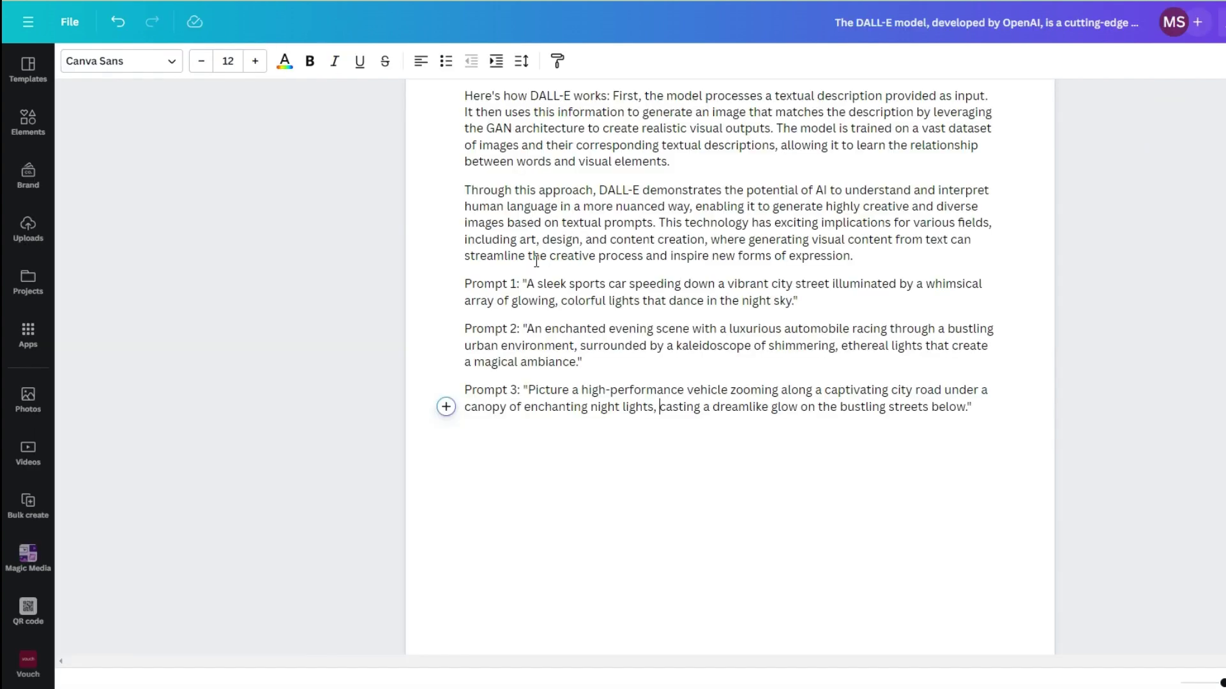
Step: Copy the Prompt 2 text from the document, replace the DALL·E description with it and generate new images
left_click_drag(527, 328, 579, 362)
key("ctrl+c")
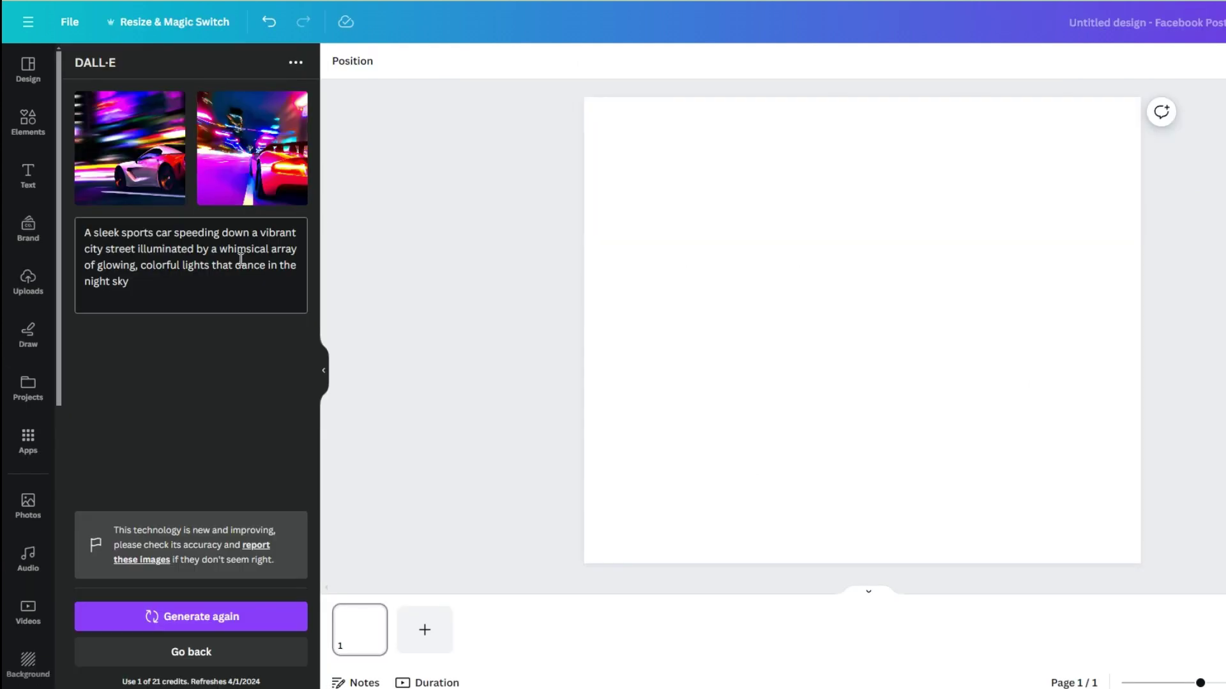
key("ctrl+a")
key("ctrl+v")
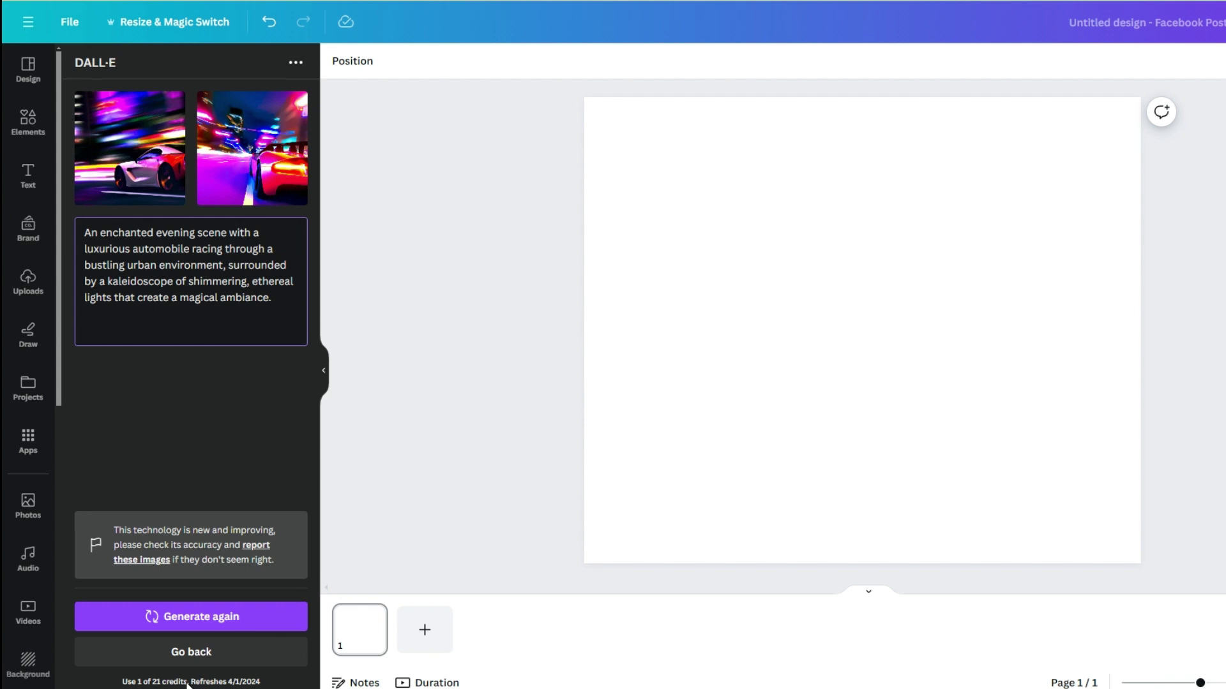
left_click(214, 619)
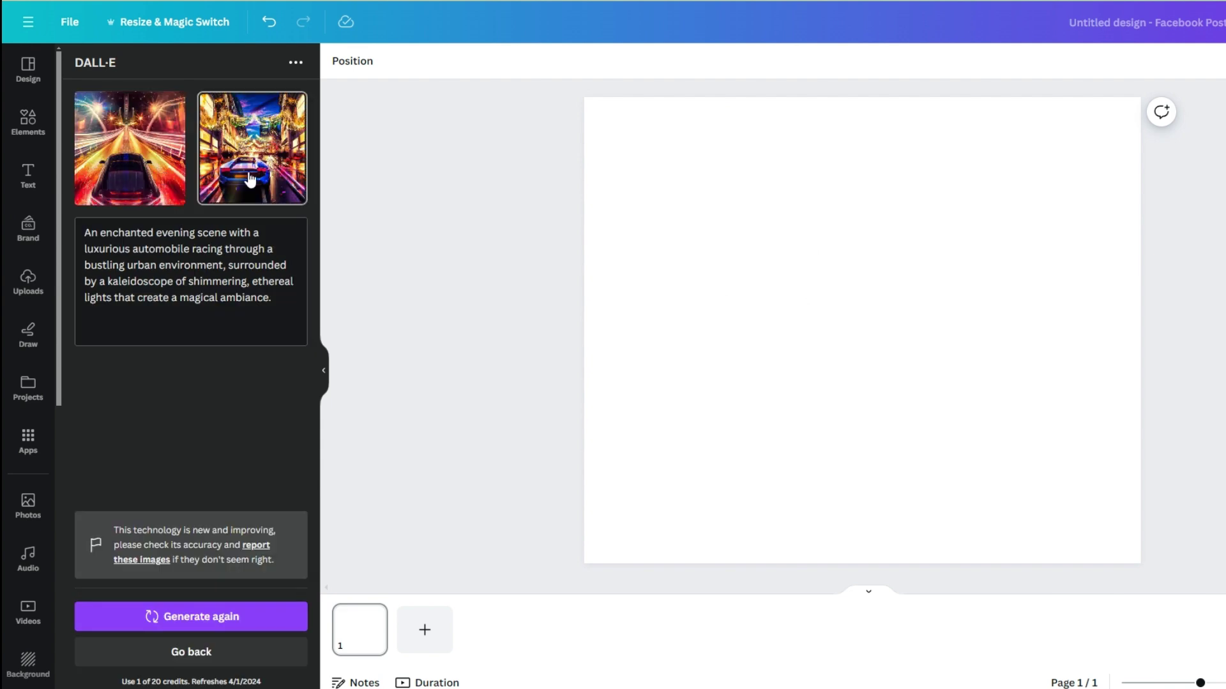
Step: Try the generated blue car image on the page, enlarged to about 535 × 535, and delete it
left_click(254, 175)
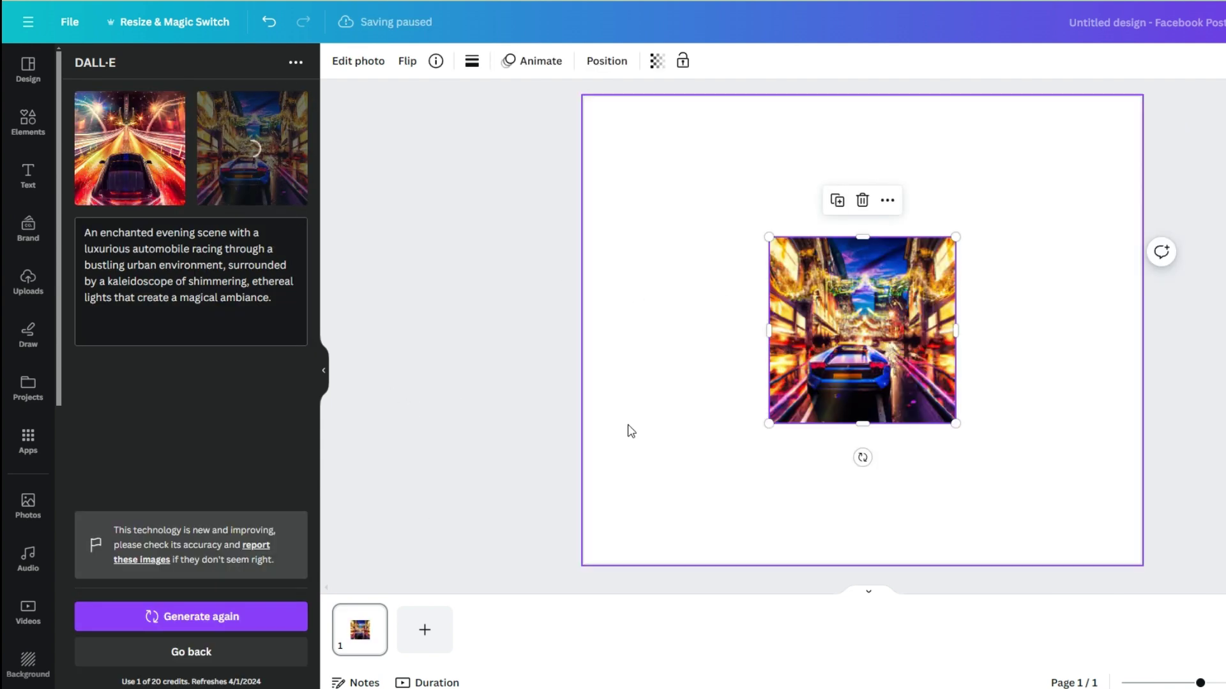
left_click_drag(955, 236, 1126, 125)
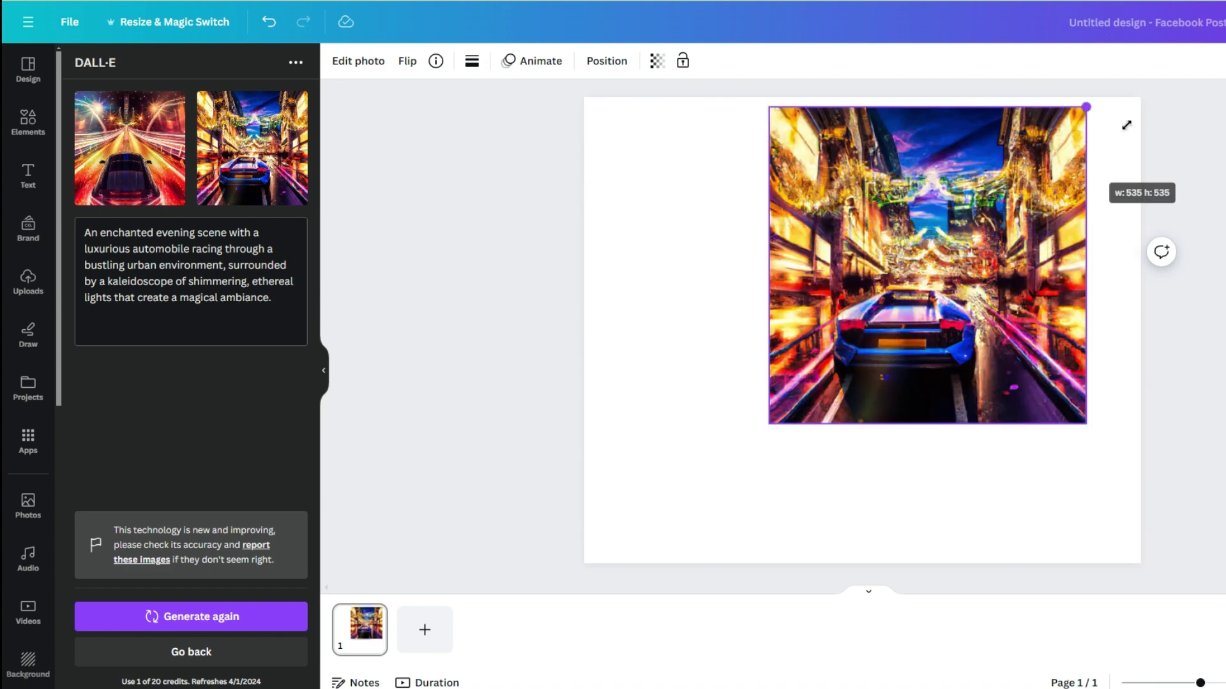
key("Delete")
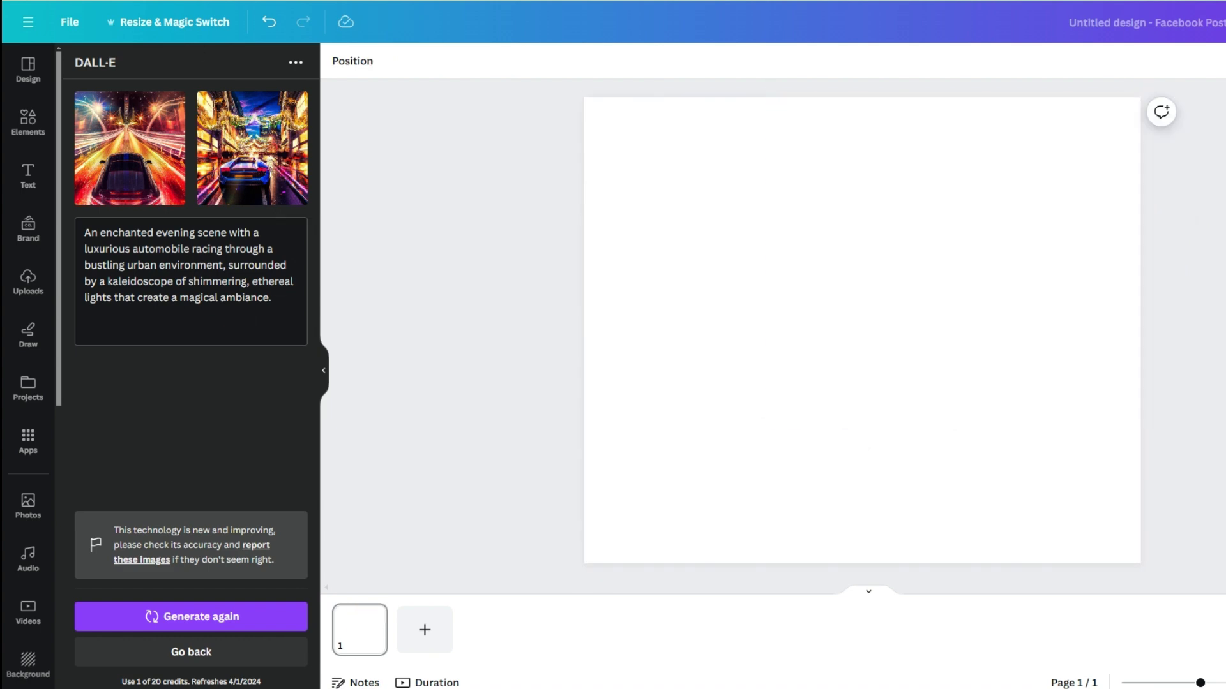
Step: Copy the Prompt 3 text from the document and replace the DALL·E description with it
key("ctrl+Tab")
left_click(566, 414)
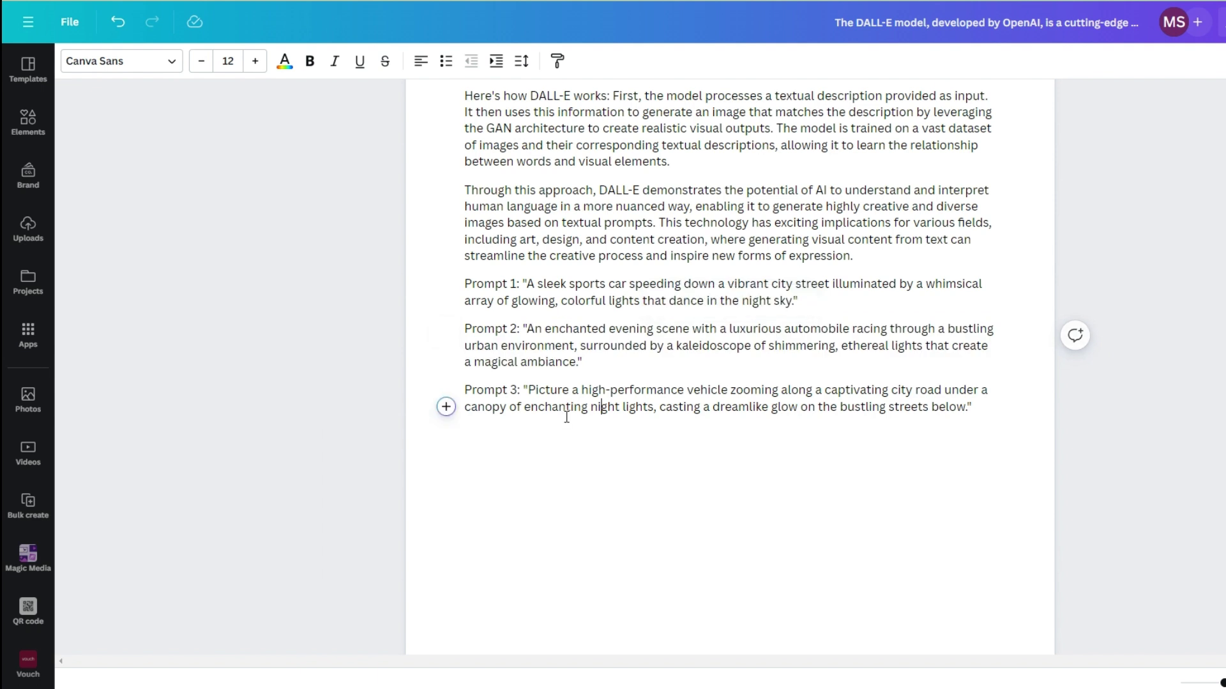
left_click_drag(528, 391, 967, 422)
key("ctrl+c")
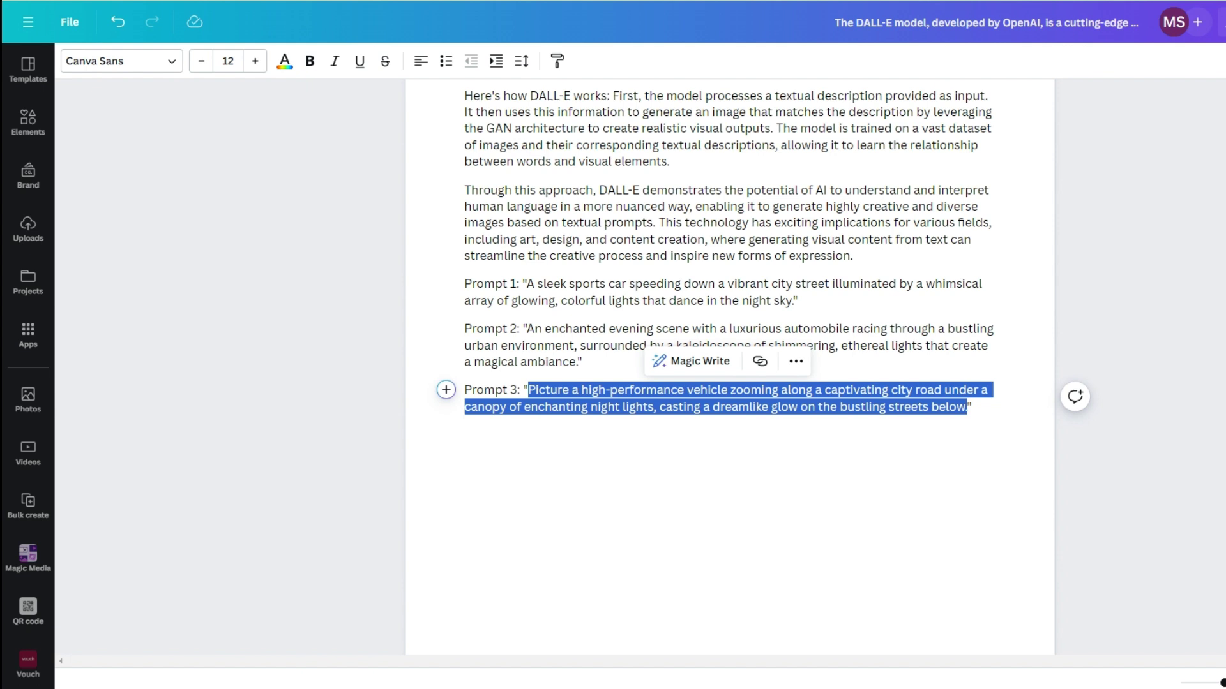
key("ctrl+Tab")
left_click(217, 293)
left_click_drag(275, 300, 4, 210)
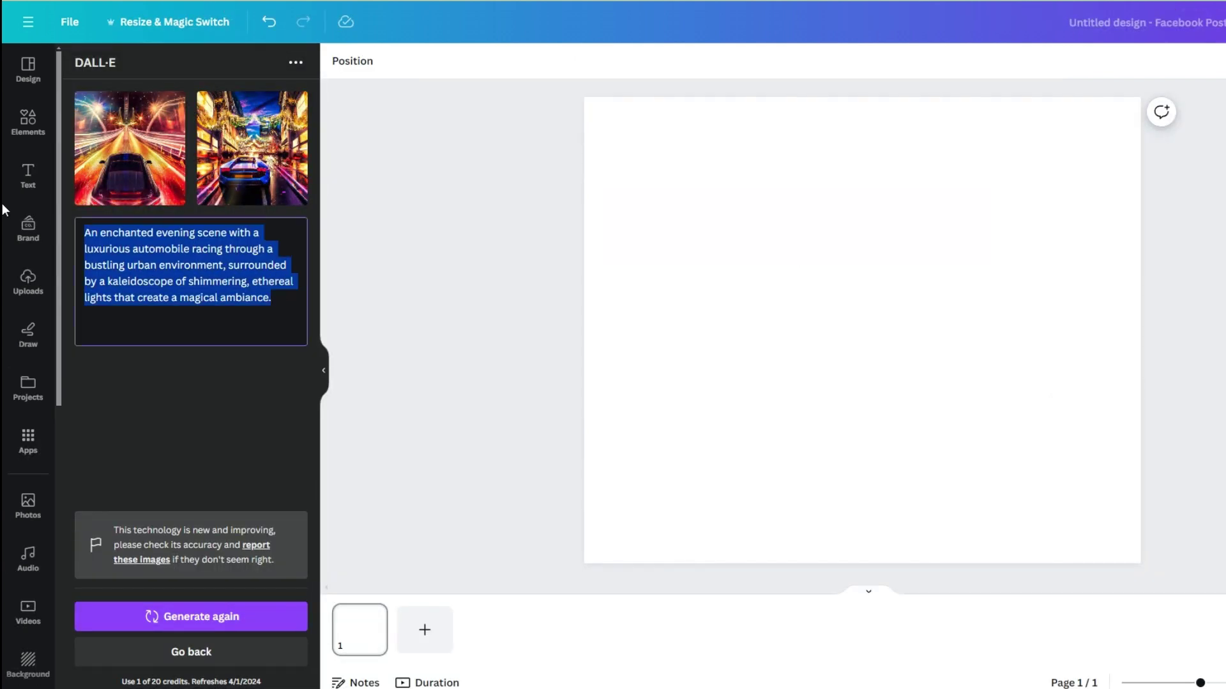
key("ctrl+v")
Step: Replace the word "Picture" at the start of the description with "a real photo express" and generate new images
left_click(85, 233)
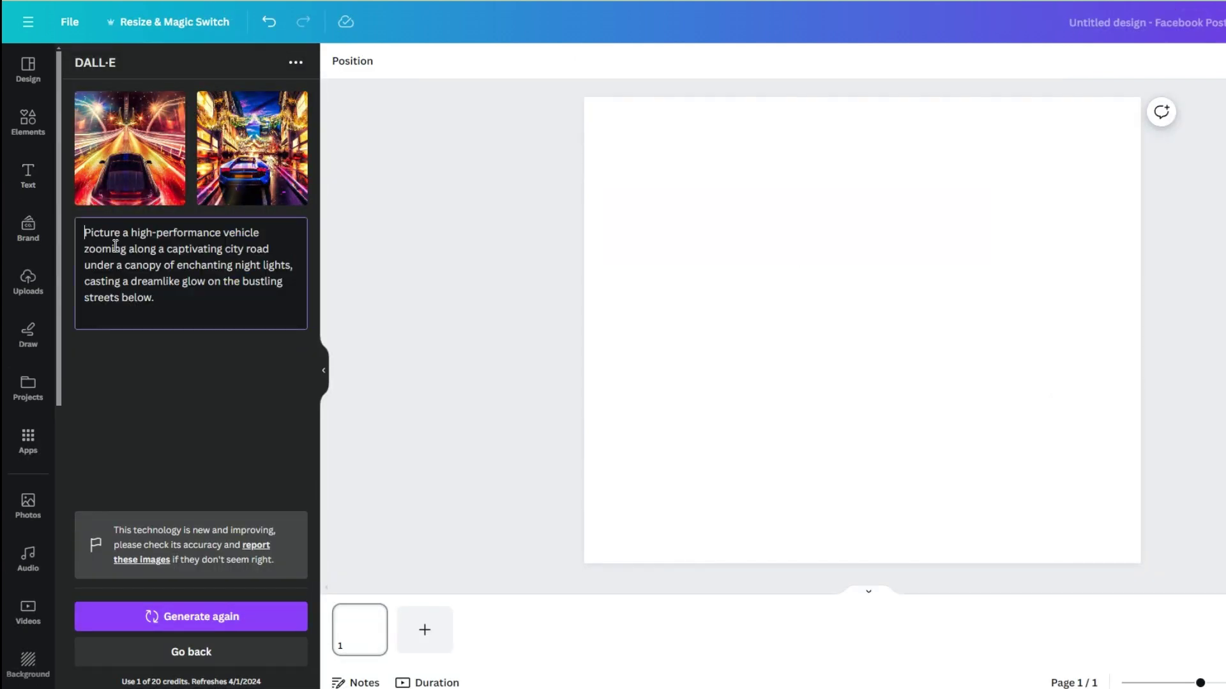
type("a real")
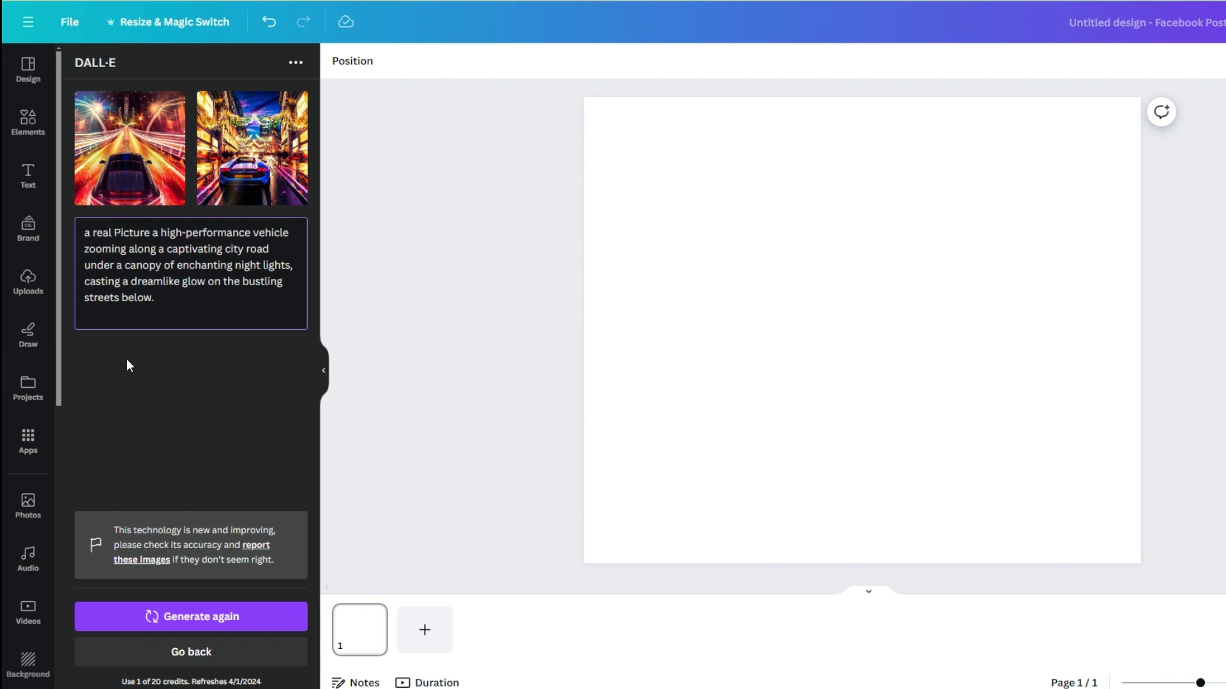
double_click(134, 232)
type("p")
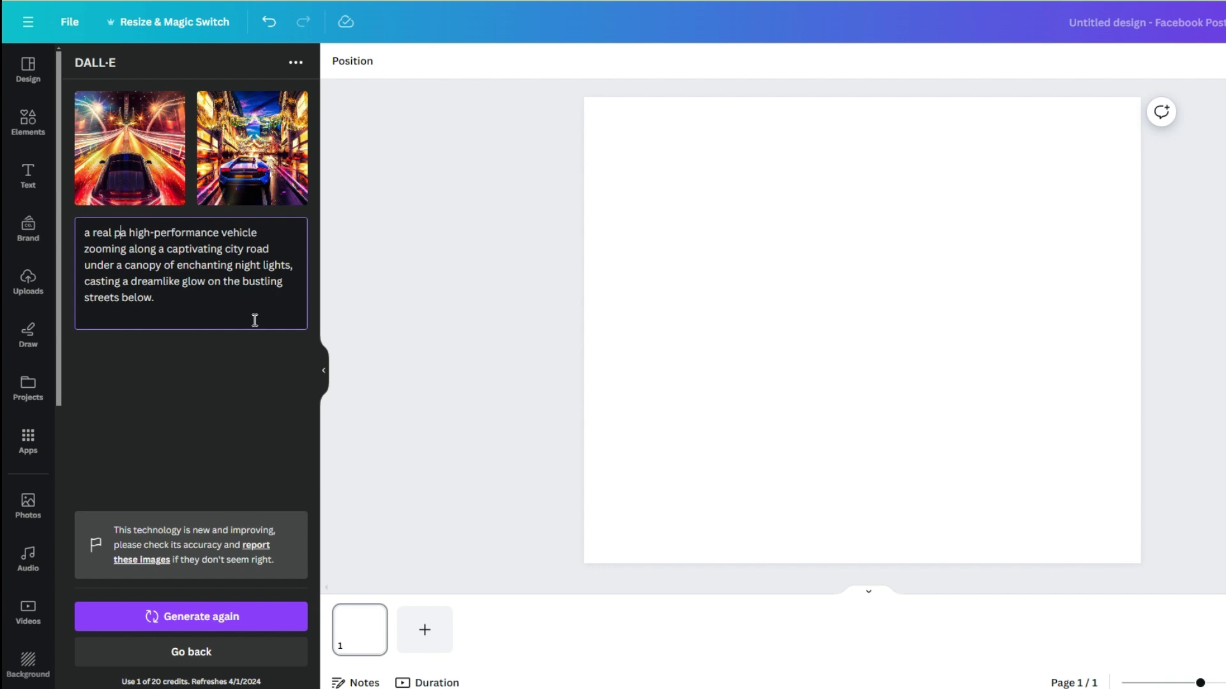
type("hoto")
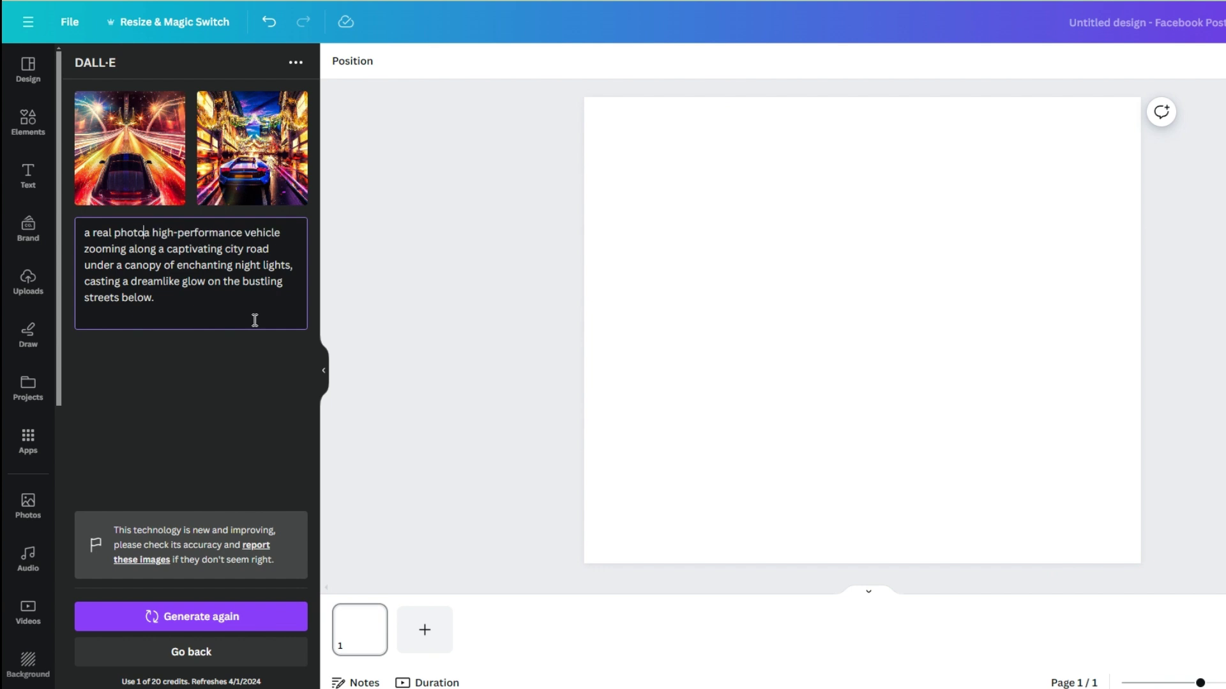
type(" exp")
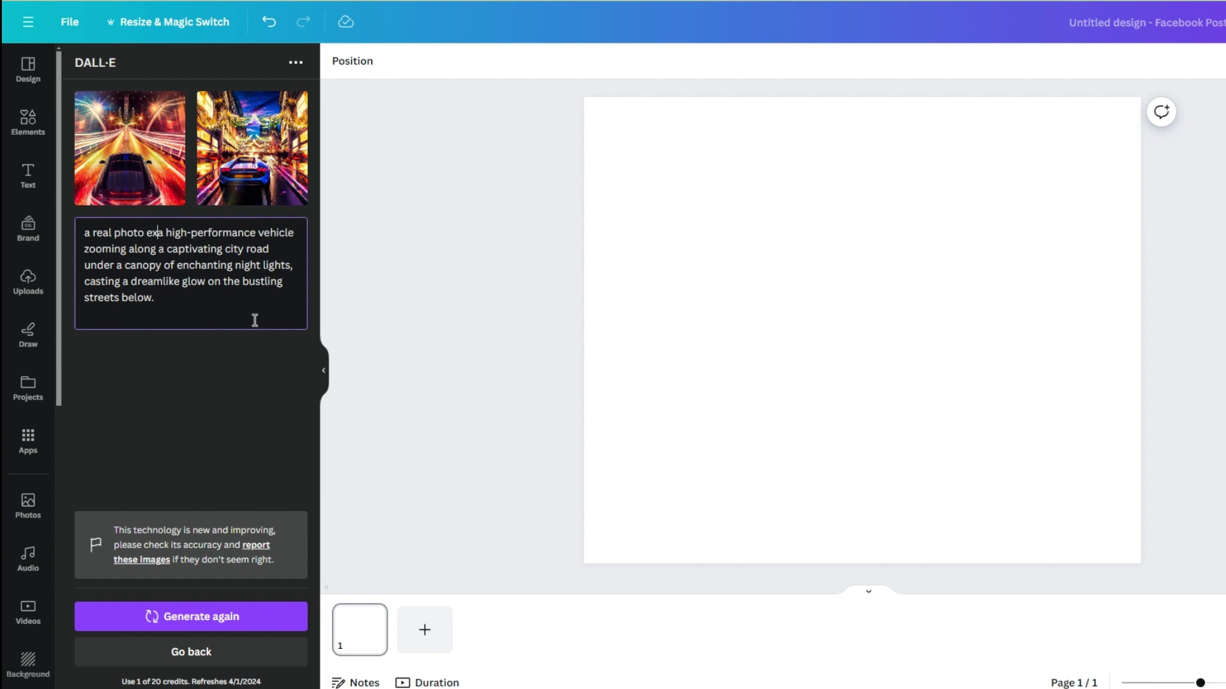
type("ress")
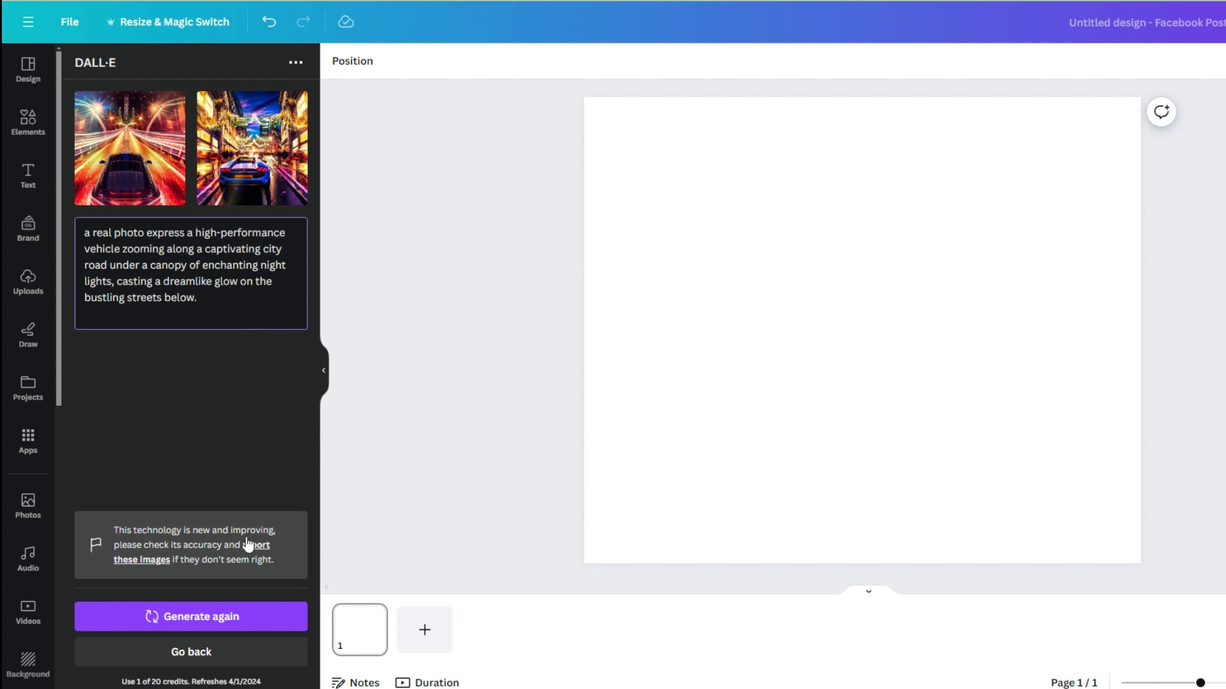
left_click(231, 619)
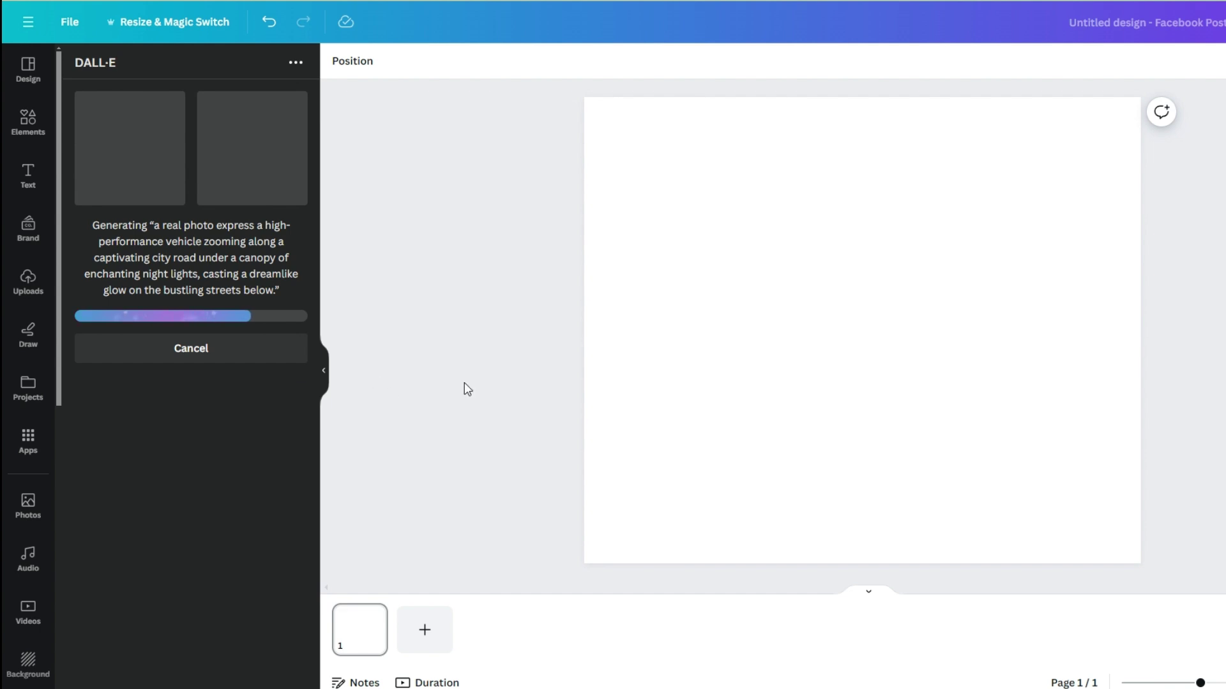
Step: Add the generated red car image to the page, enlarge and reposition it, and set it as the page background
left_click(133, 176)
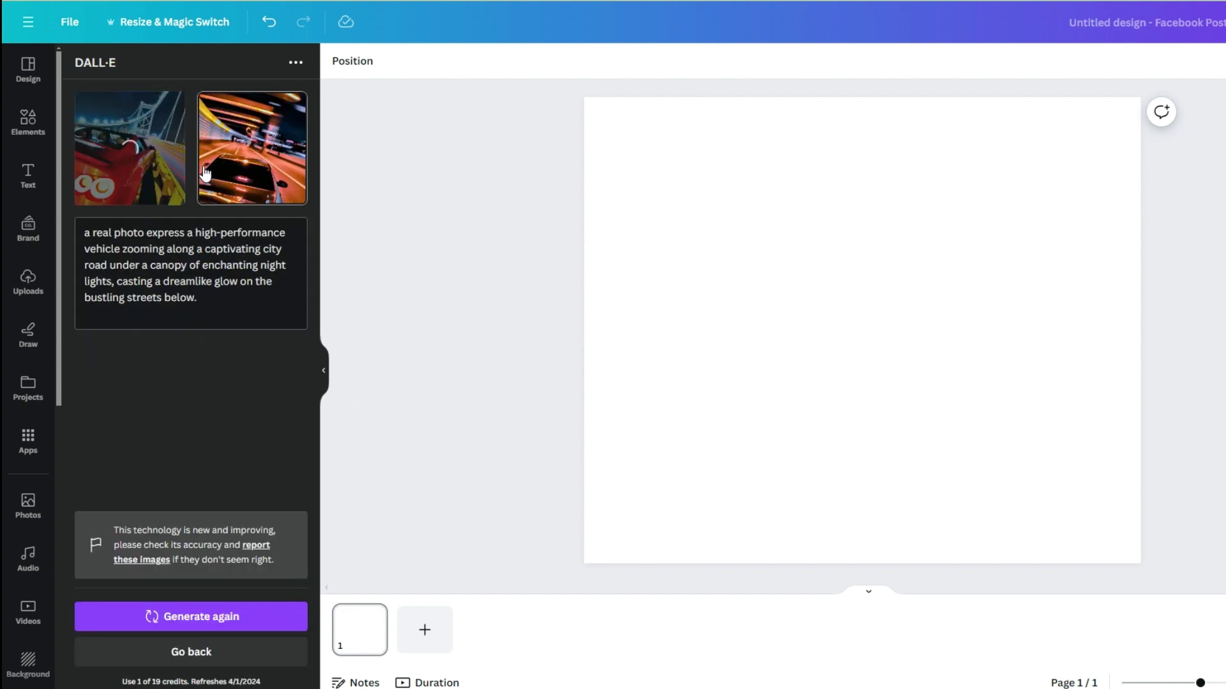
left_click_drag(956, 237, 1134, 79)
left_click_drag(886, 477, 854, 531)
left_click_drag(903, 404, 814, 438)
right_click(849, 447)
left_click(952, 642)
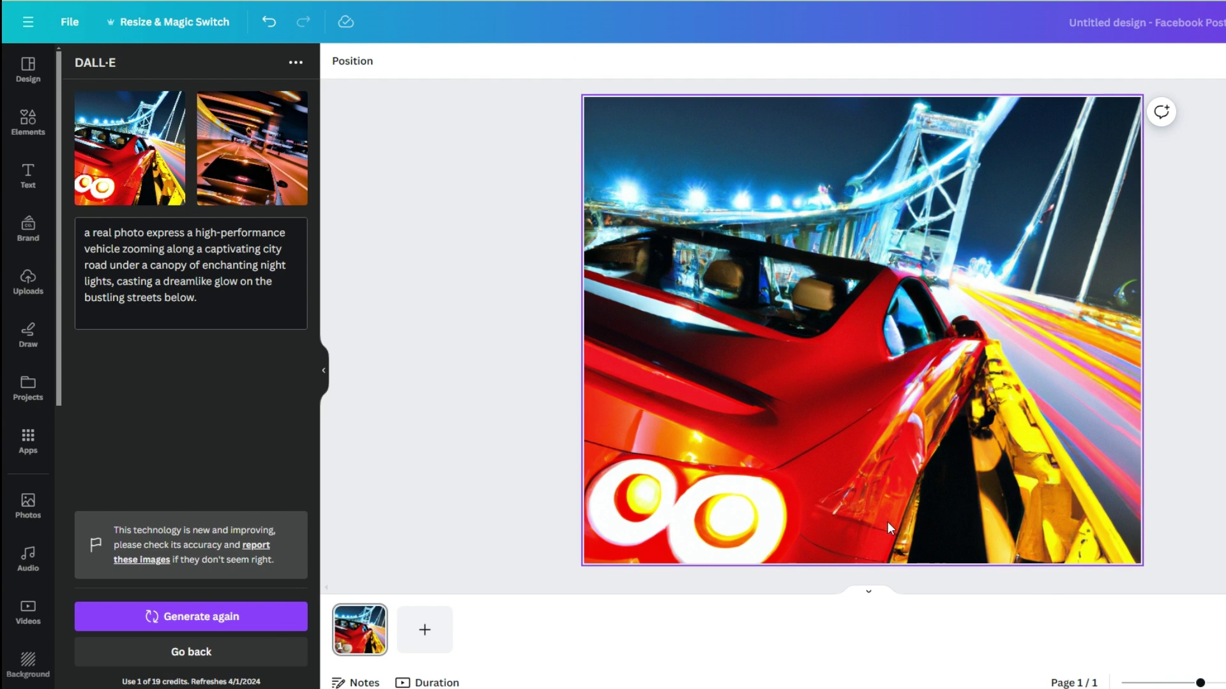
Step: Delete the red car background image, then find the Magic Media app by searching for "magic media" and open it
key("Delete")
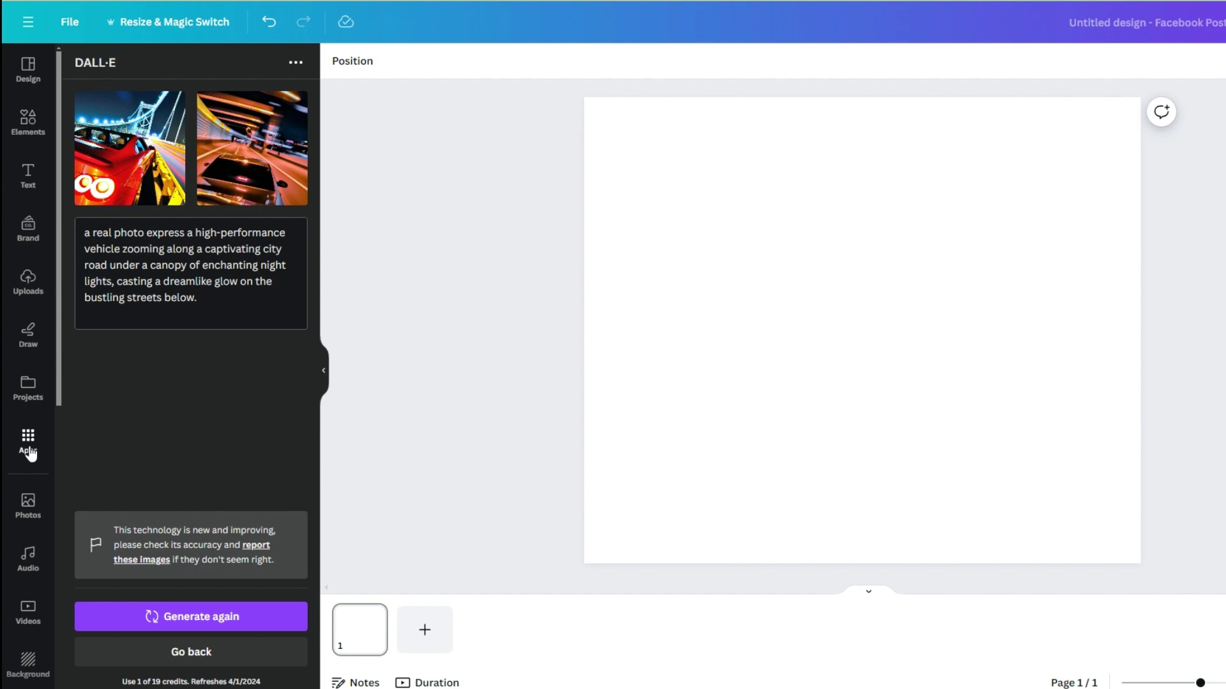
left_click(649, 339)
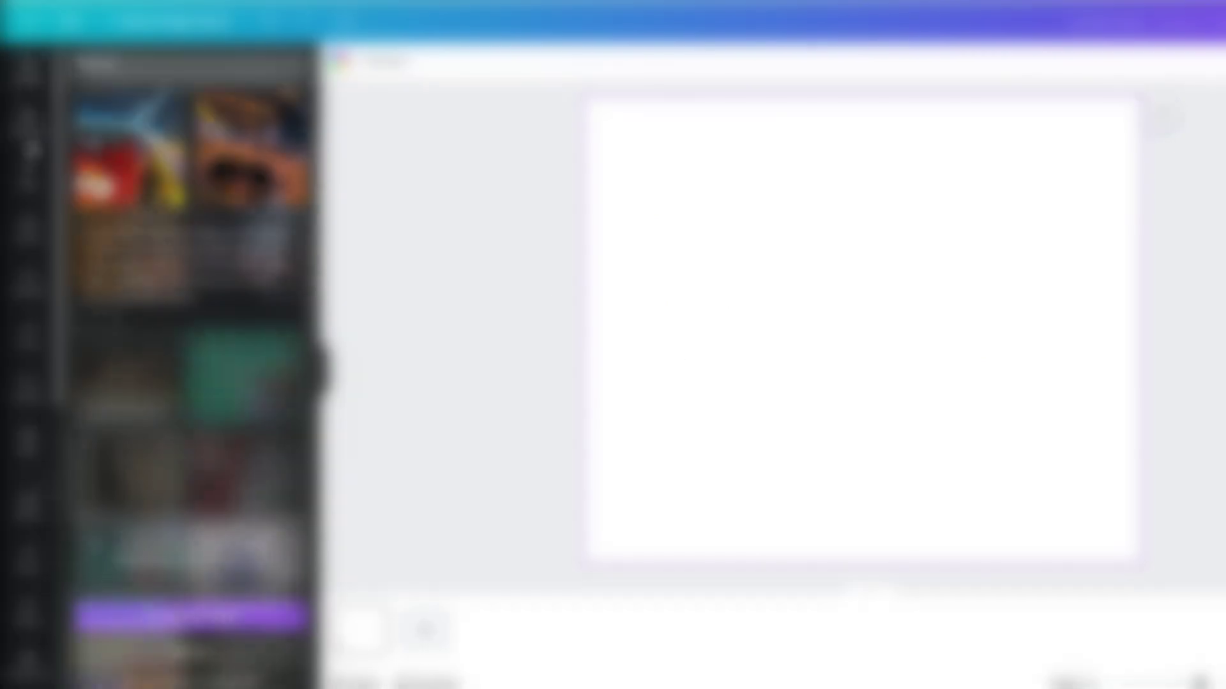
left_click(27, 441)
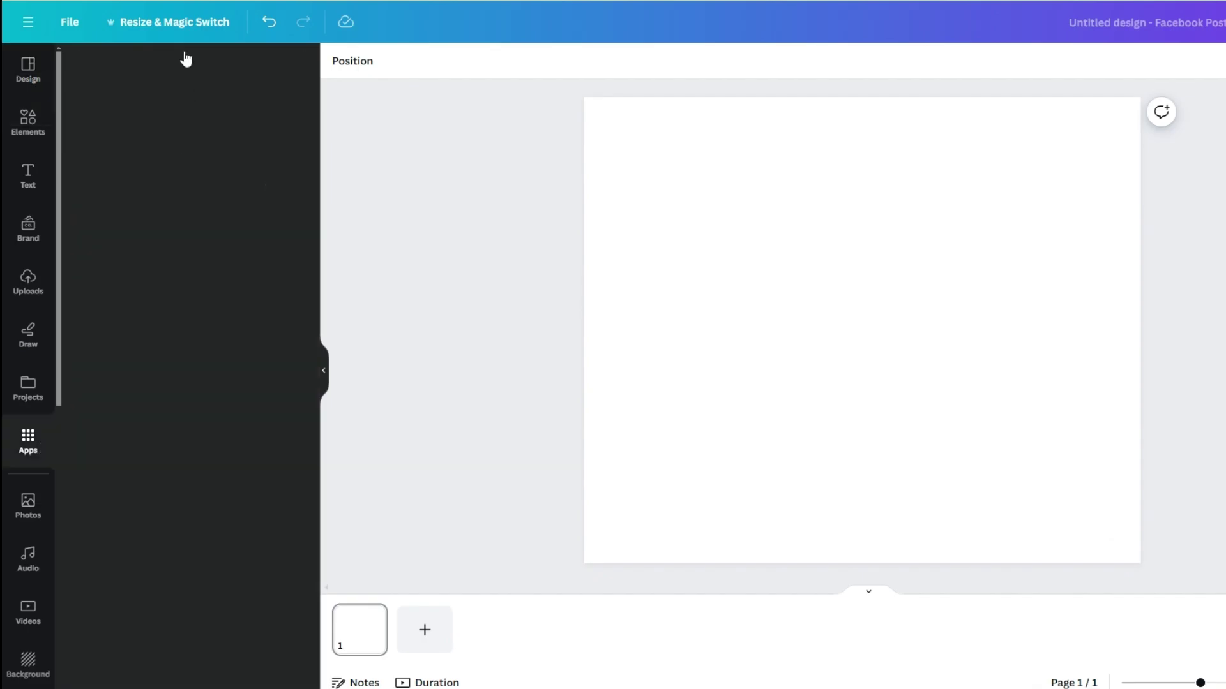
left_click(152, 67)
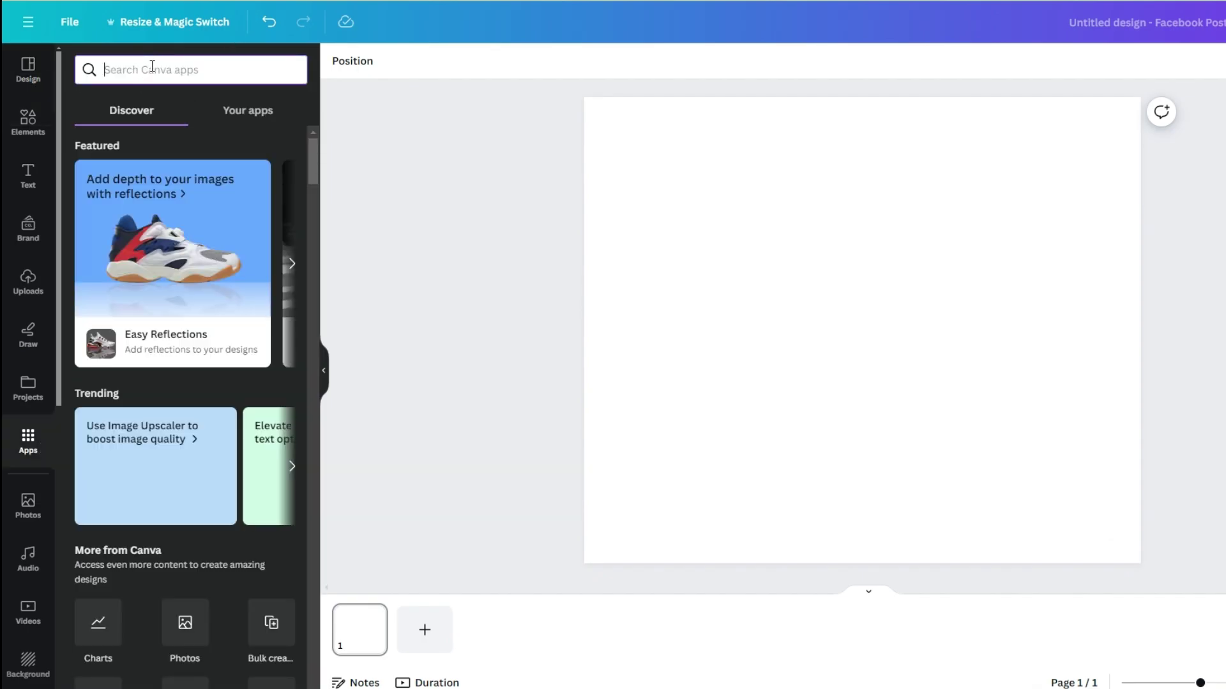
type("m")
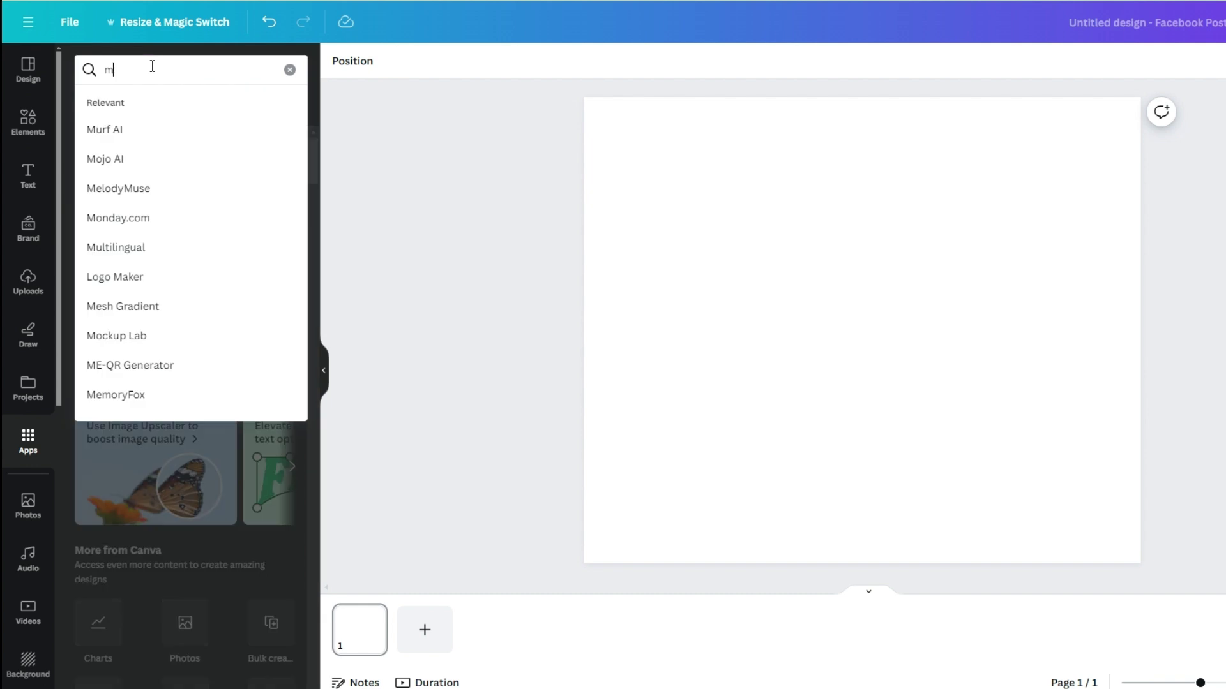
type("agic media")
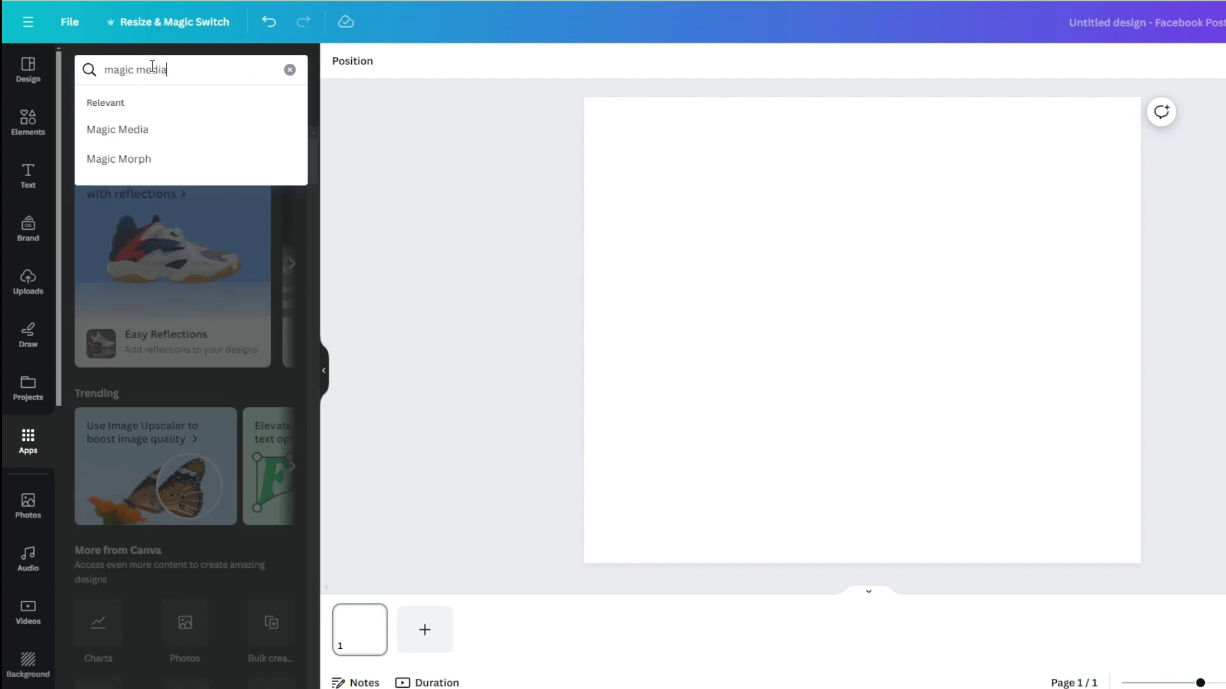
key("Return")
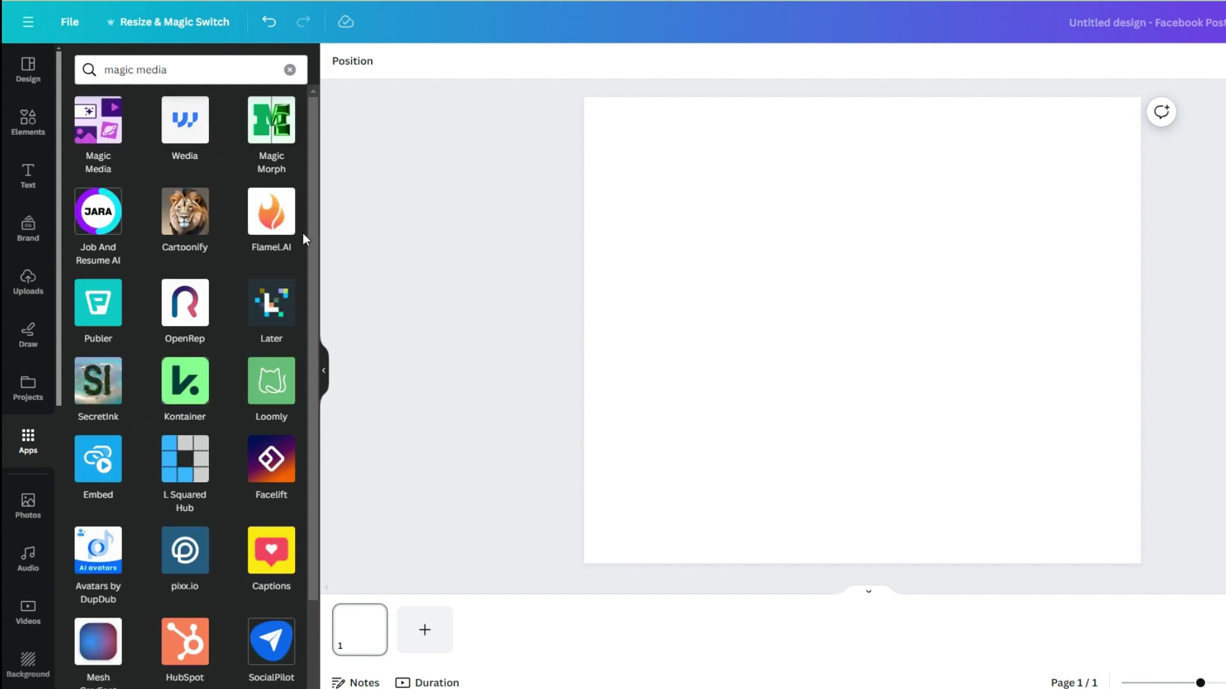
left_click(101, 125)
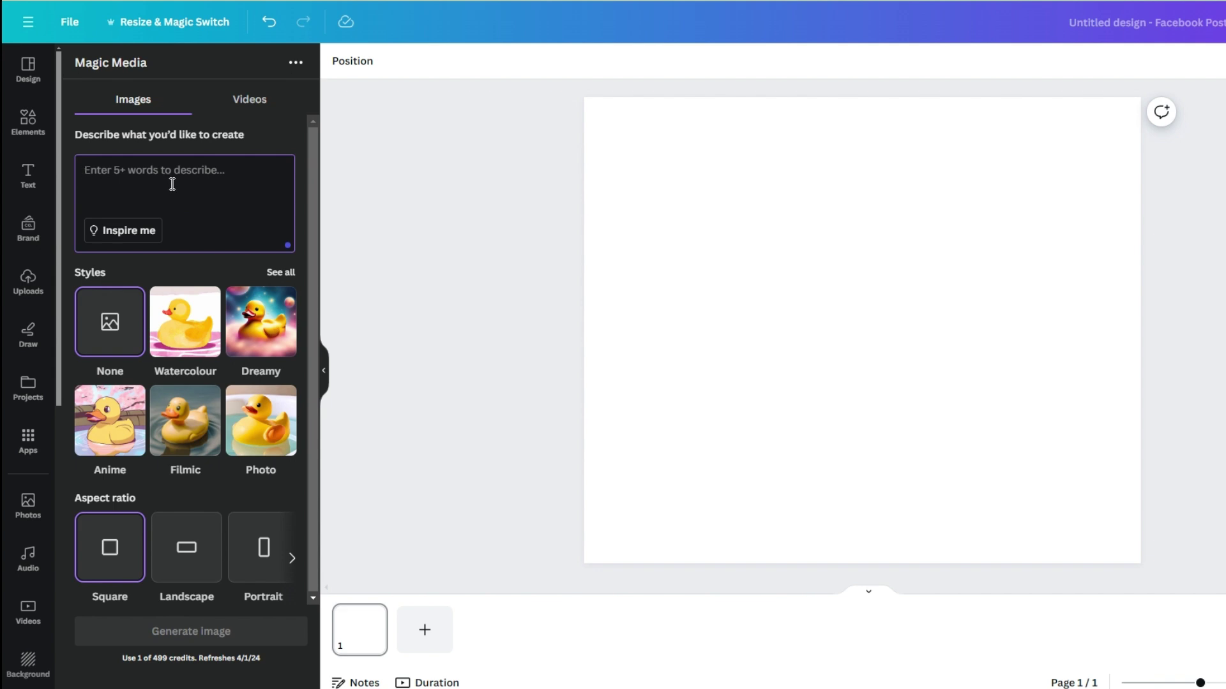
Step: Browse the full list of Magic Media styles and choose the Filmic style
left_click(276, 272)
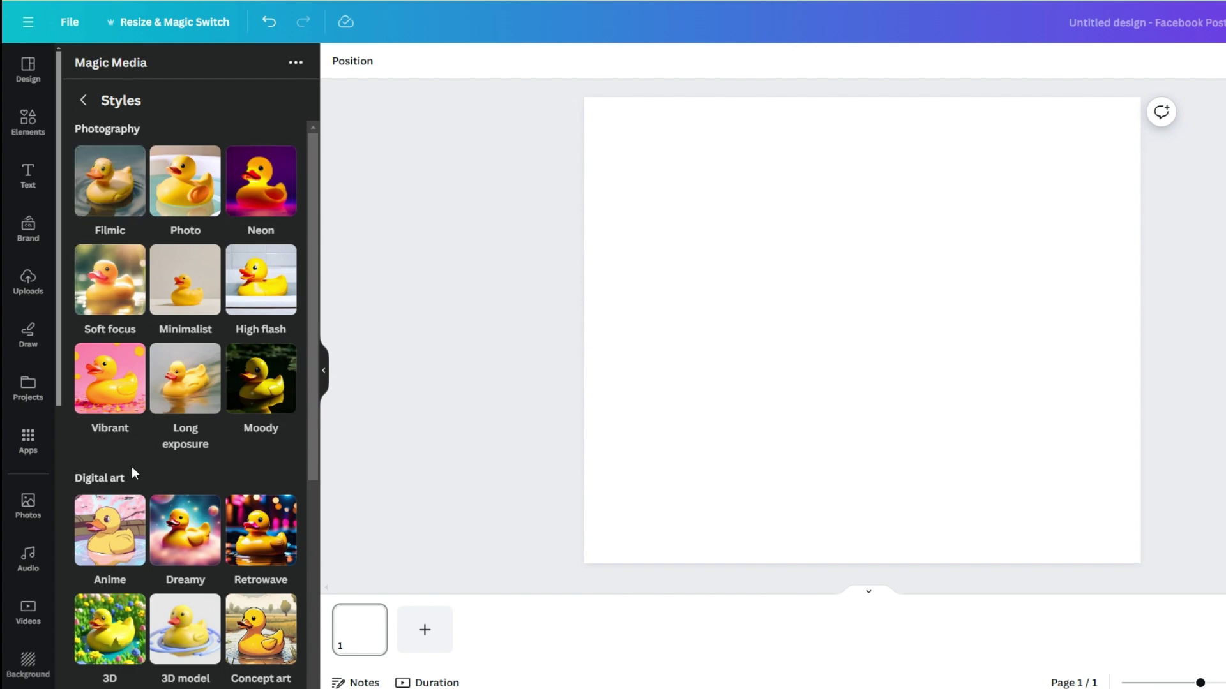
scroll(131, 485, "down", 2)
scroll(128, 498, "down", 3)
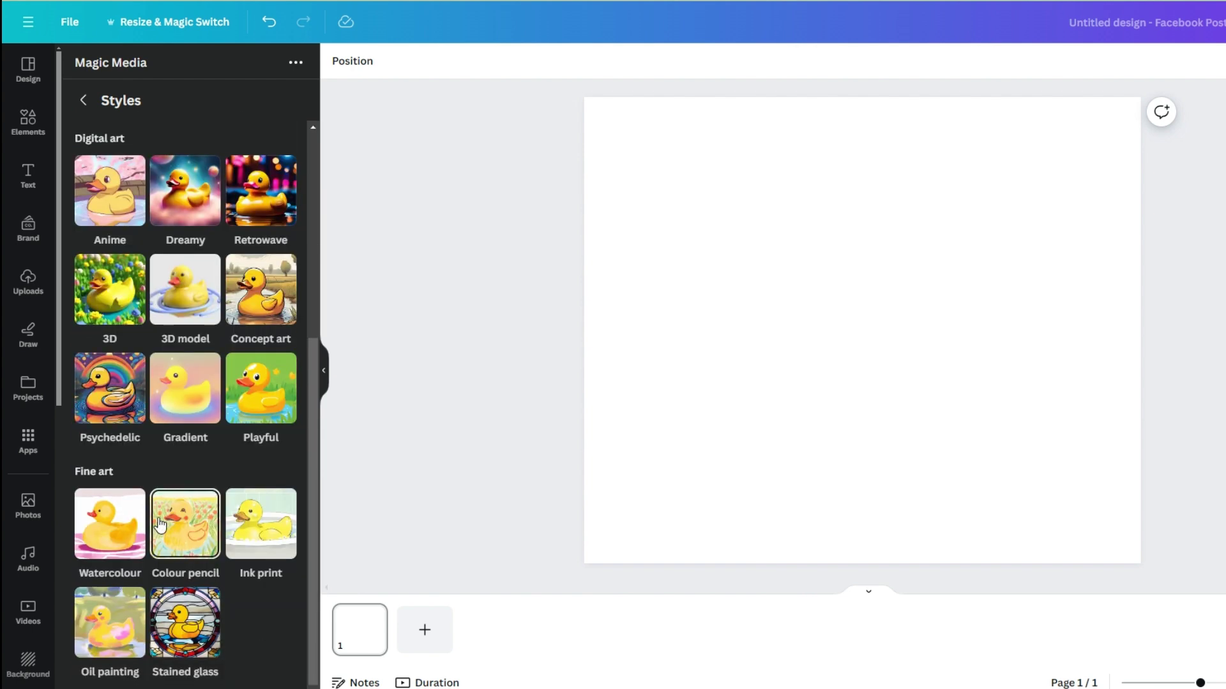
scroll(146, 217, "up", 5)
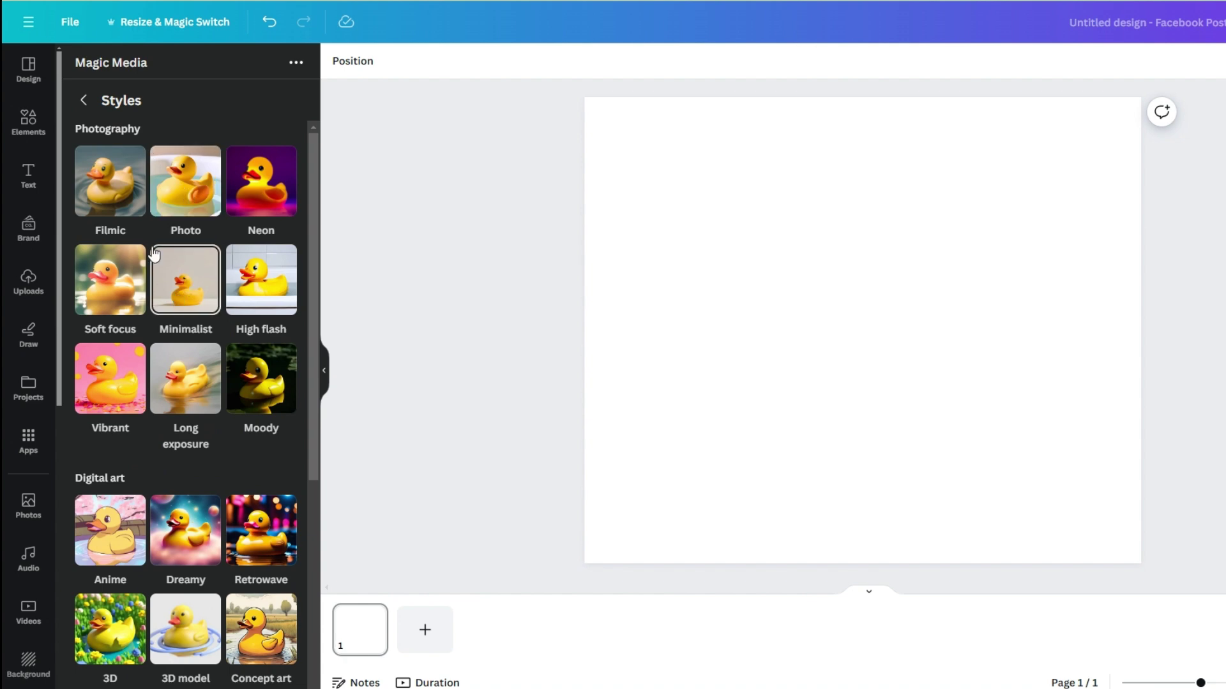
left_click(117, 188)
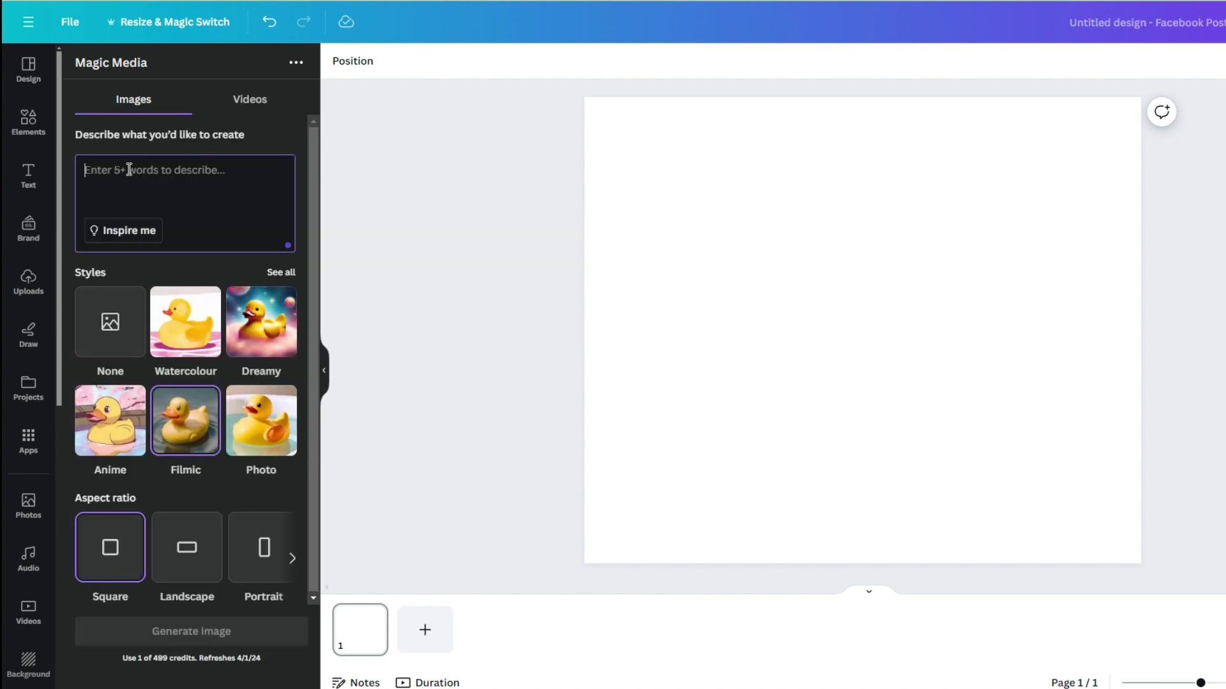
Step: Paste the Prompt 3 text about the high-performance vehicle as the description and generate square images
key("ctrl+v")
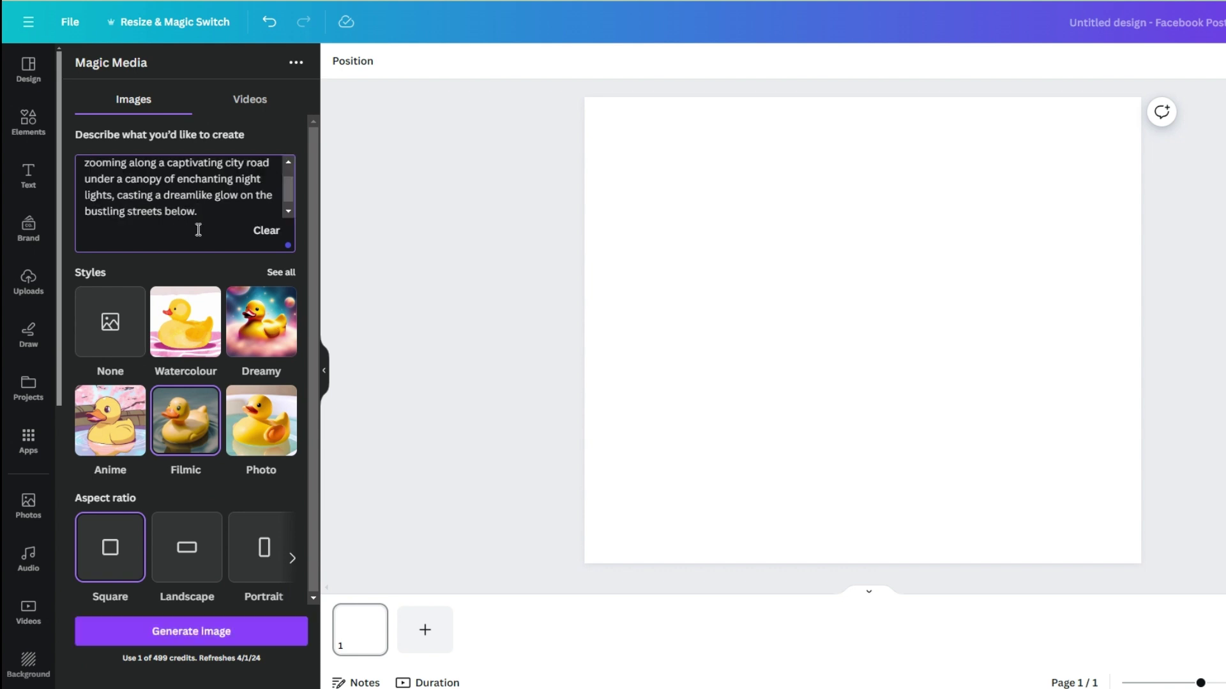
left_click_drag(288, 192, 288, 182)
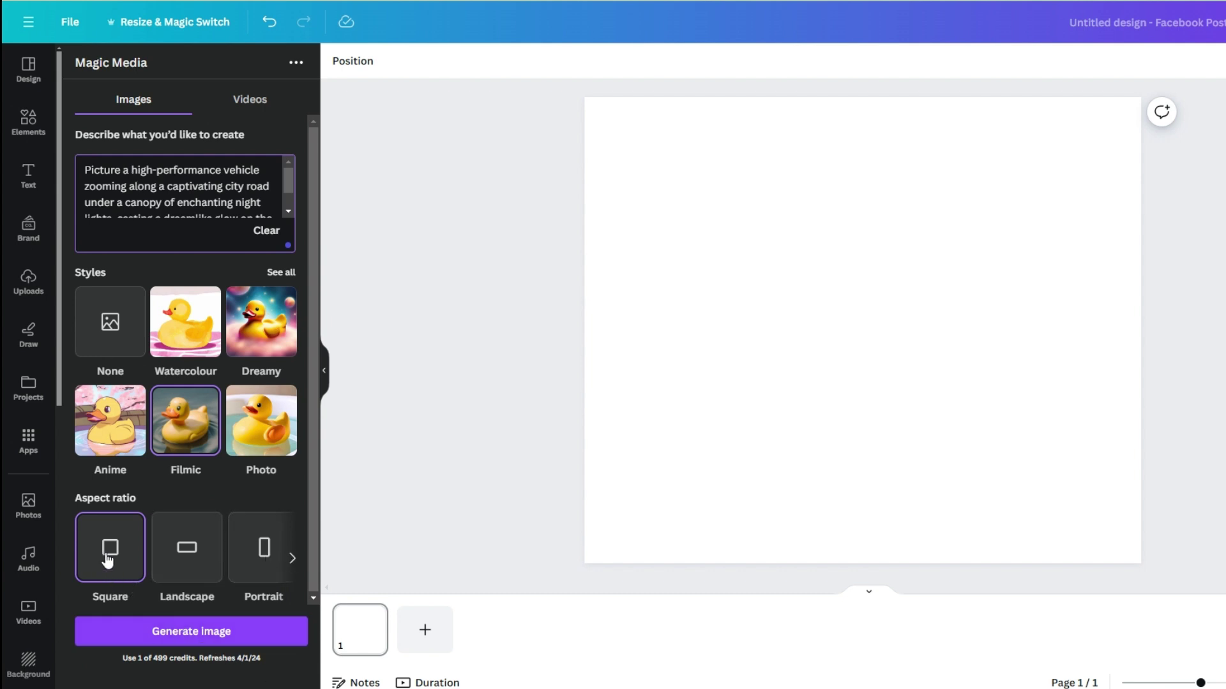
left_click(165, 633)
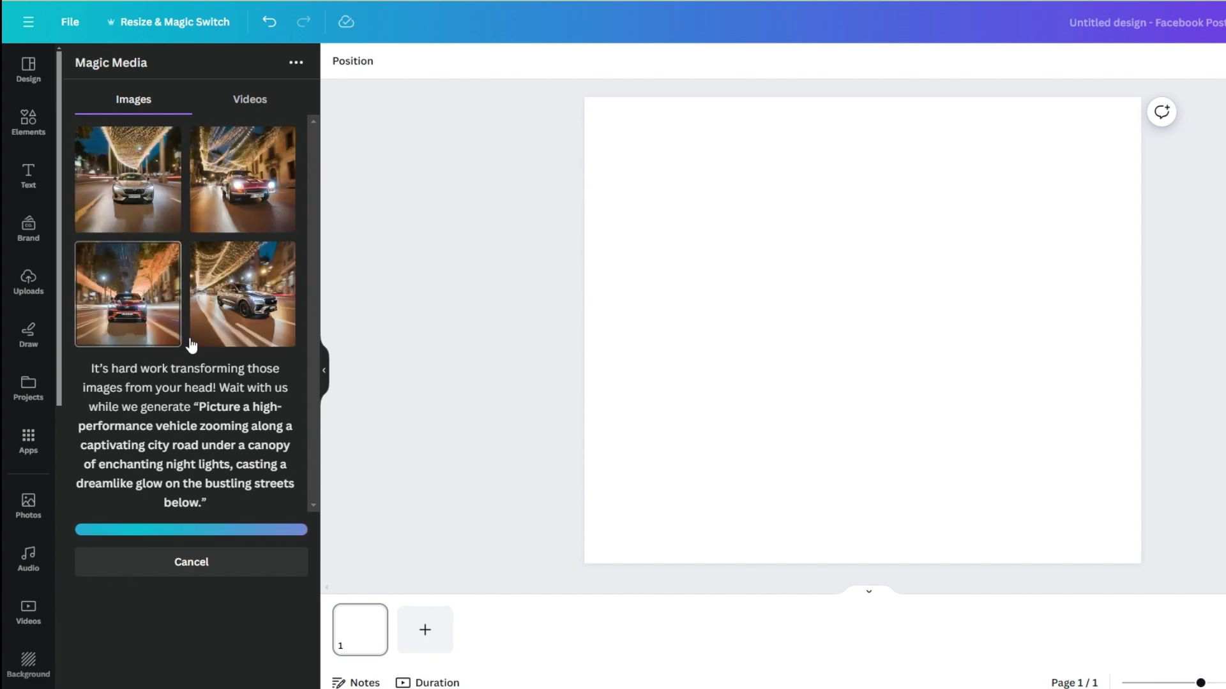
Step: Add the generated image of the red car seen from the front to the page and set it as the page background
left_click(185, 342)
right_click(960, 252)
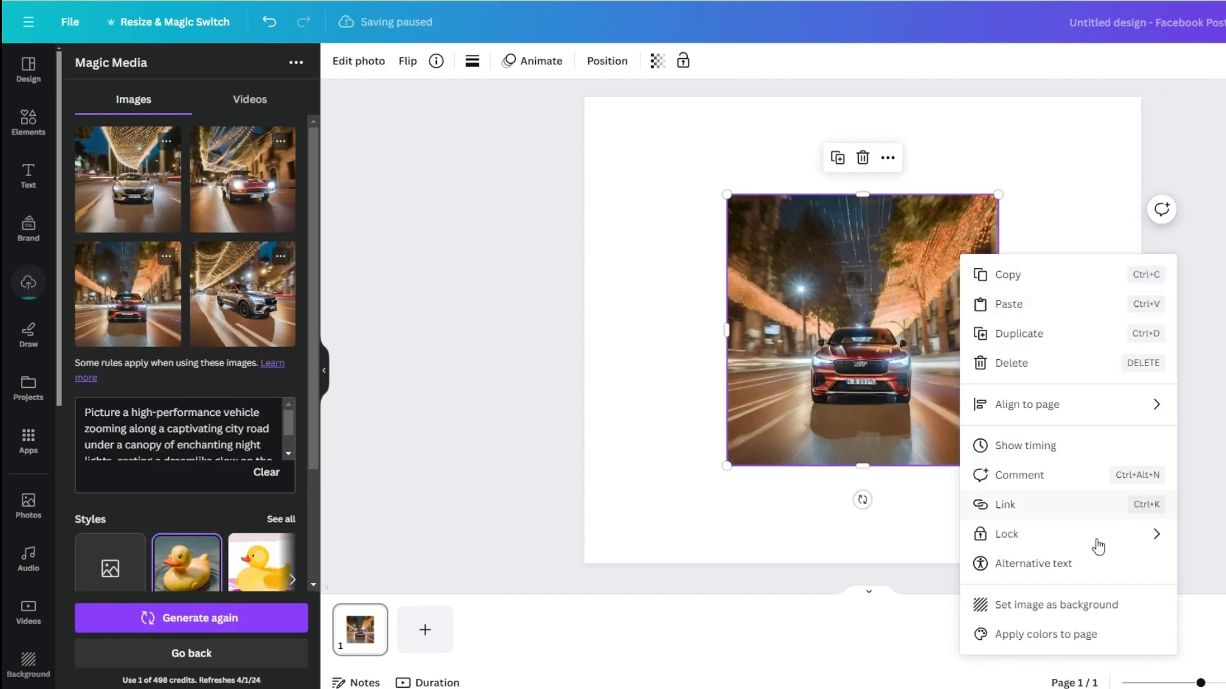
left_click(1086, 611)
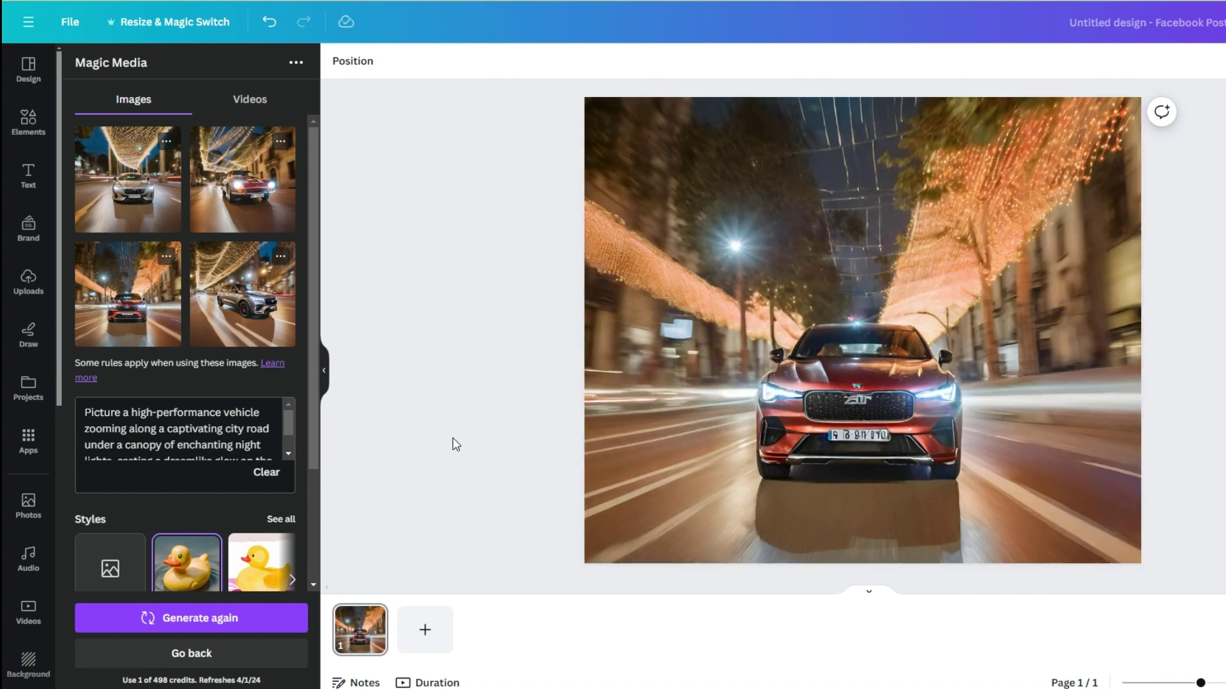
left_click(222, 307)
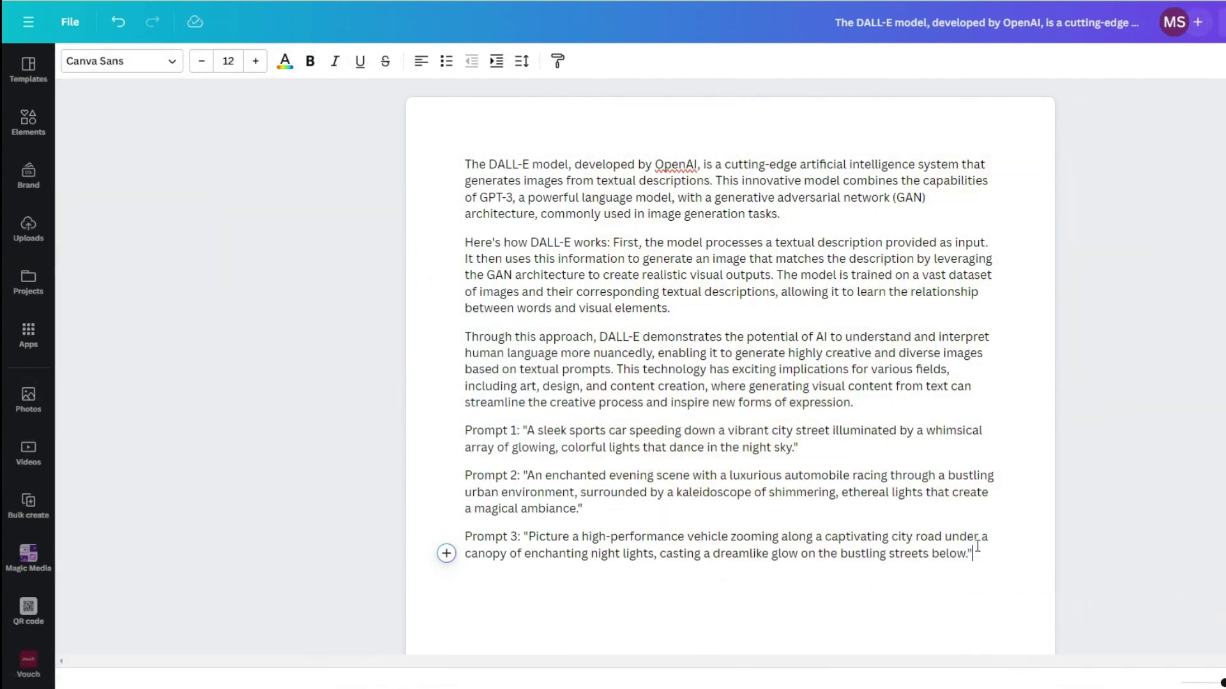
Step: Start a Magic Write request below Prompt 3 in the document: "You are an expert in writing prompts, create prompets to generate ai images by"
key("Return")
left_click(447, 609)
type("Yo")
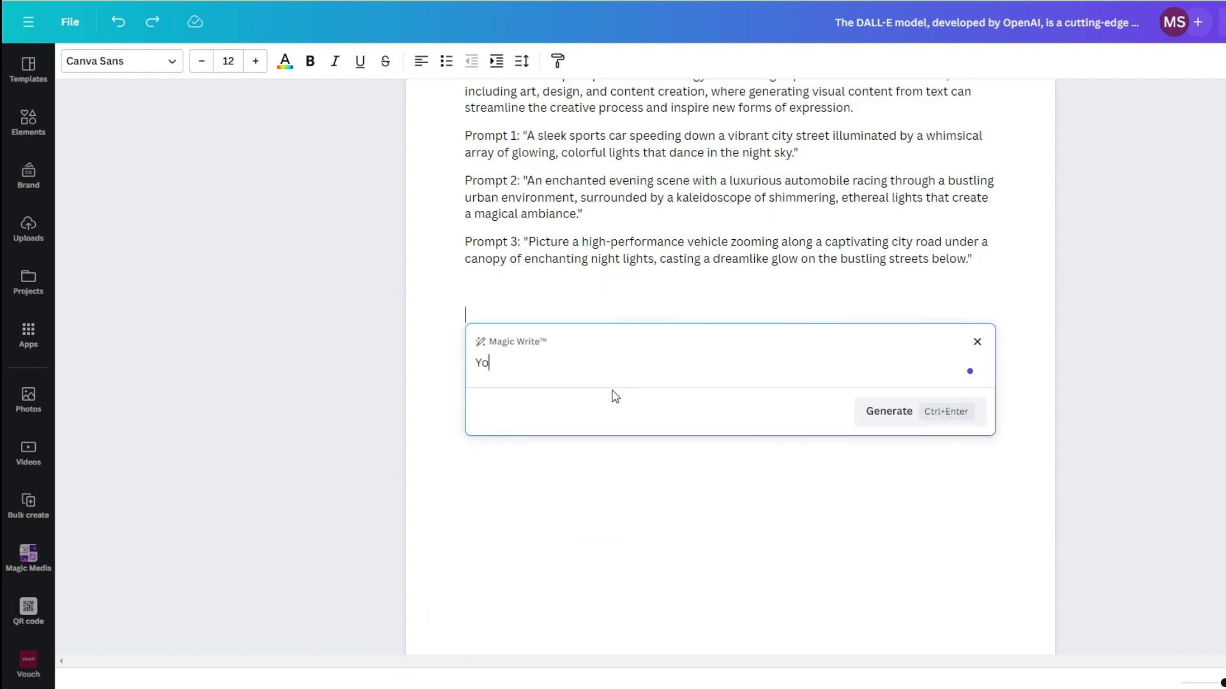
type("u are an expert in writing")
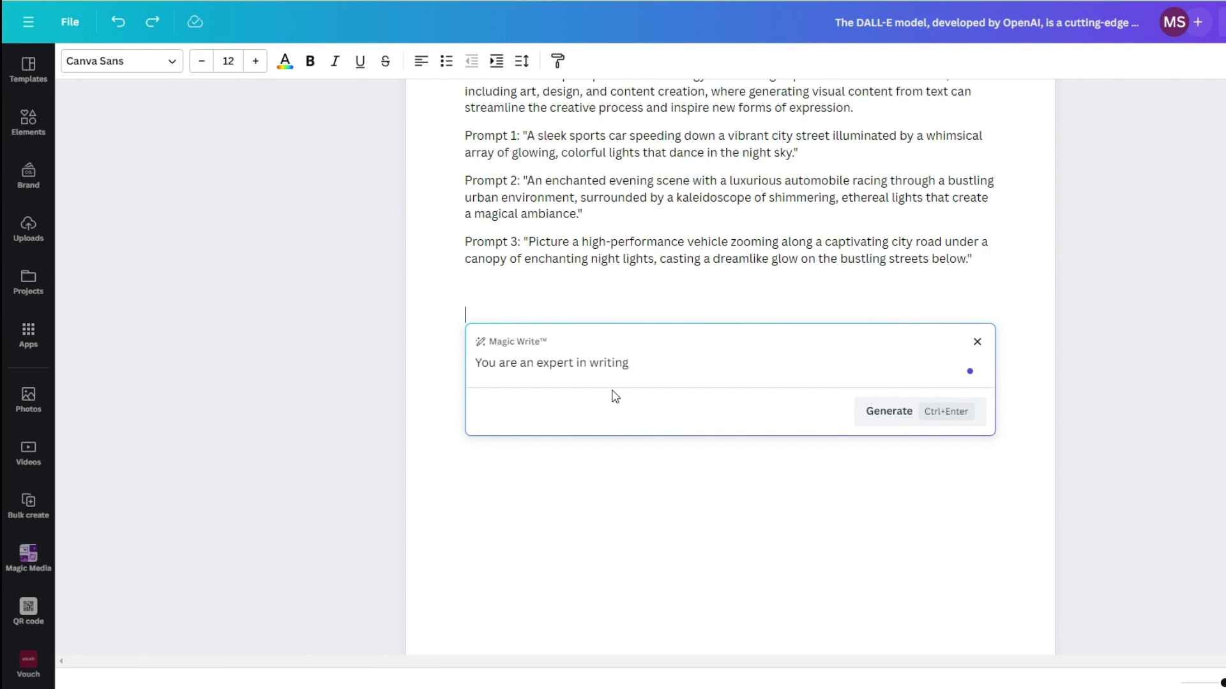
type(" prompts, create prompets ")
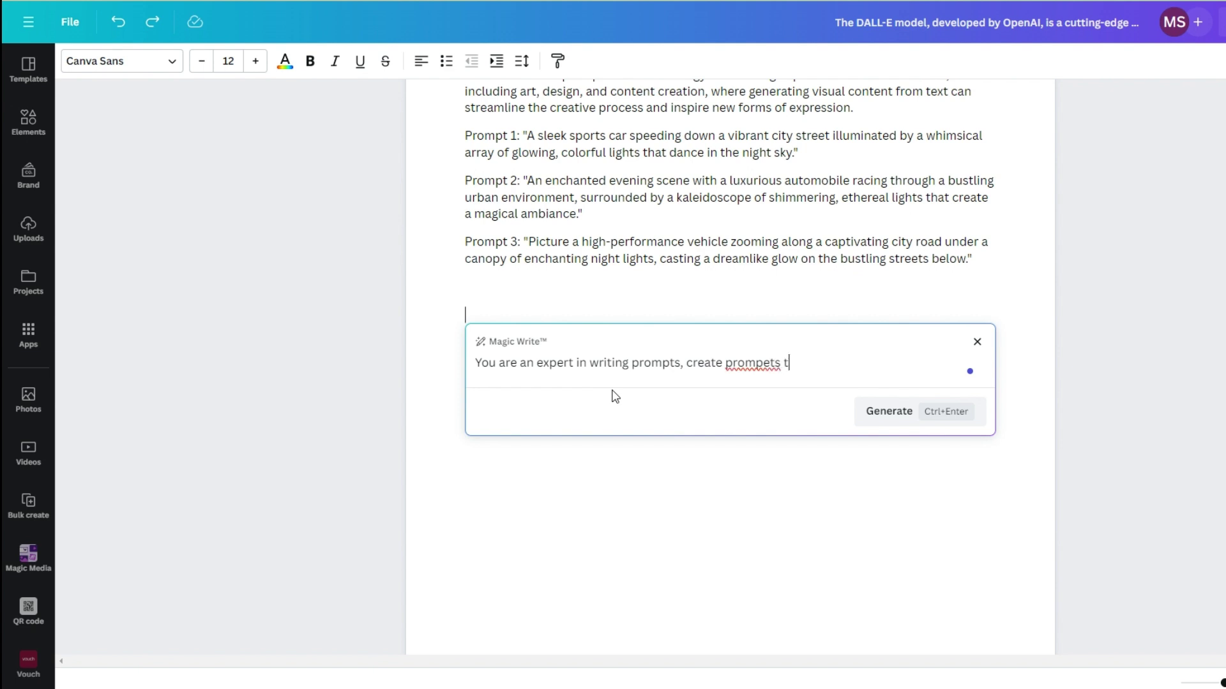
type("to generate ai images by")
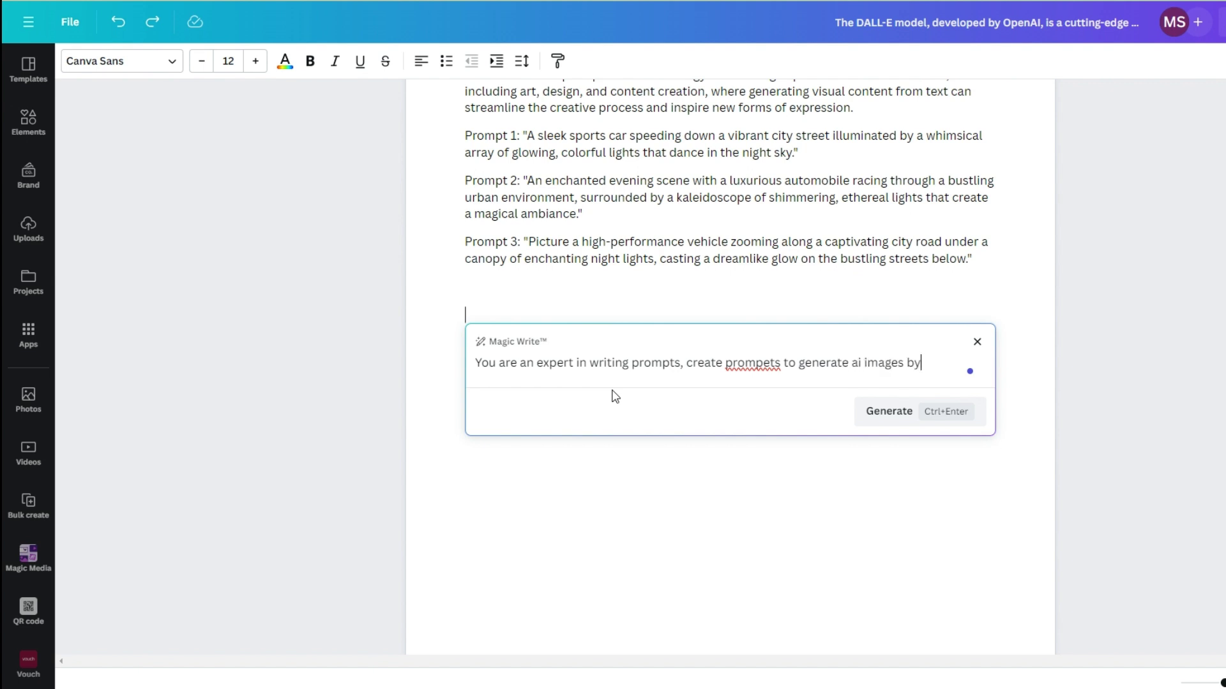
Step: Continue the Magic Write request with "using apps like midjourney, dall-e, leonardo ai."
type(" using apps like mi")
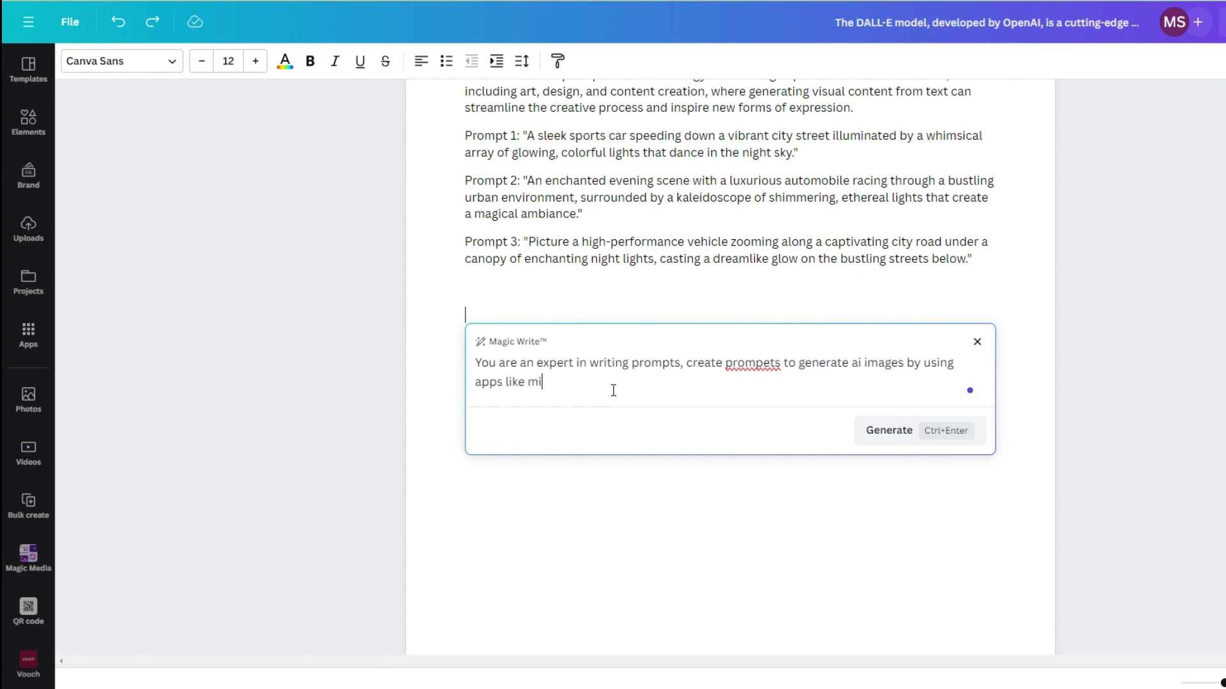
type("djourney, daa-e")
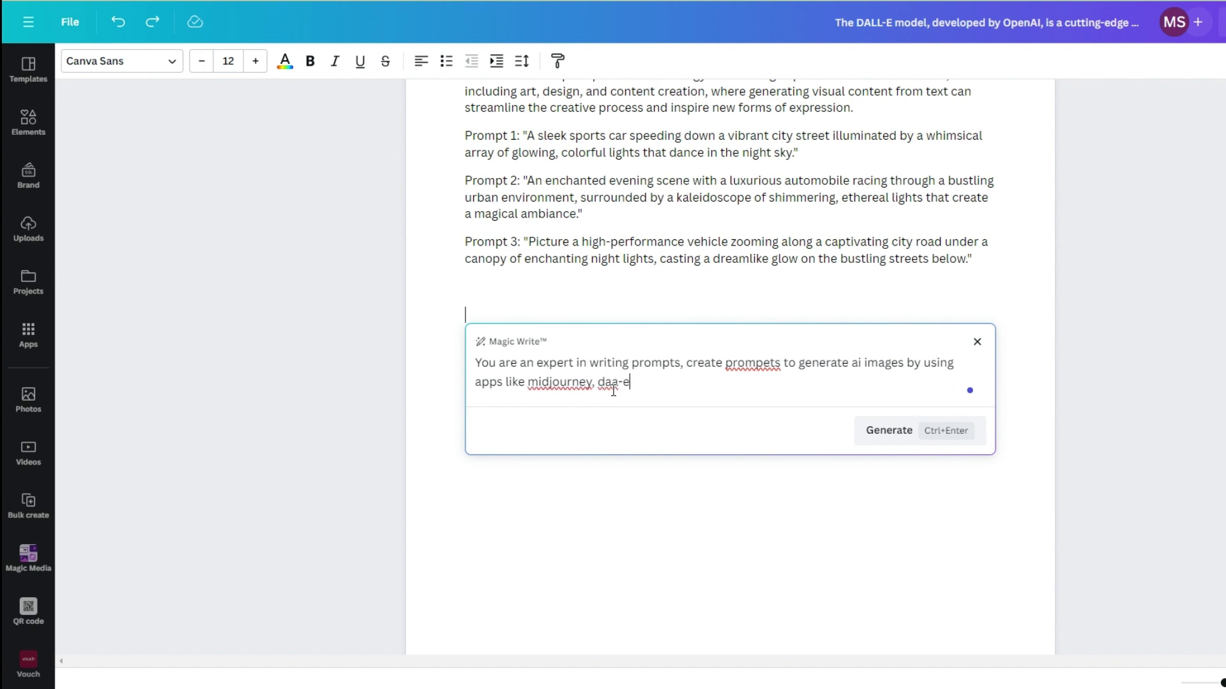
key("BackSpace")
key("BackSpace")
key("BackSpace")
type("ll-e, leonardo ai.")
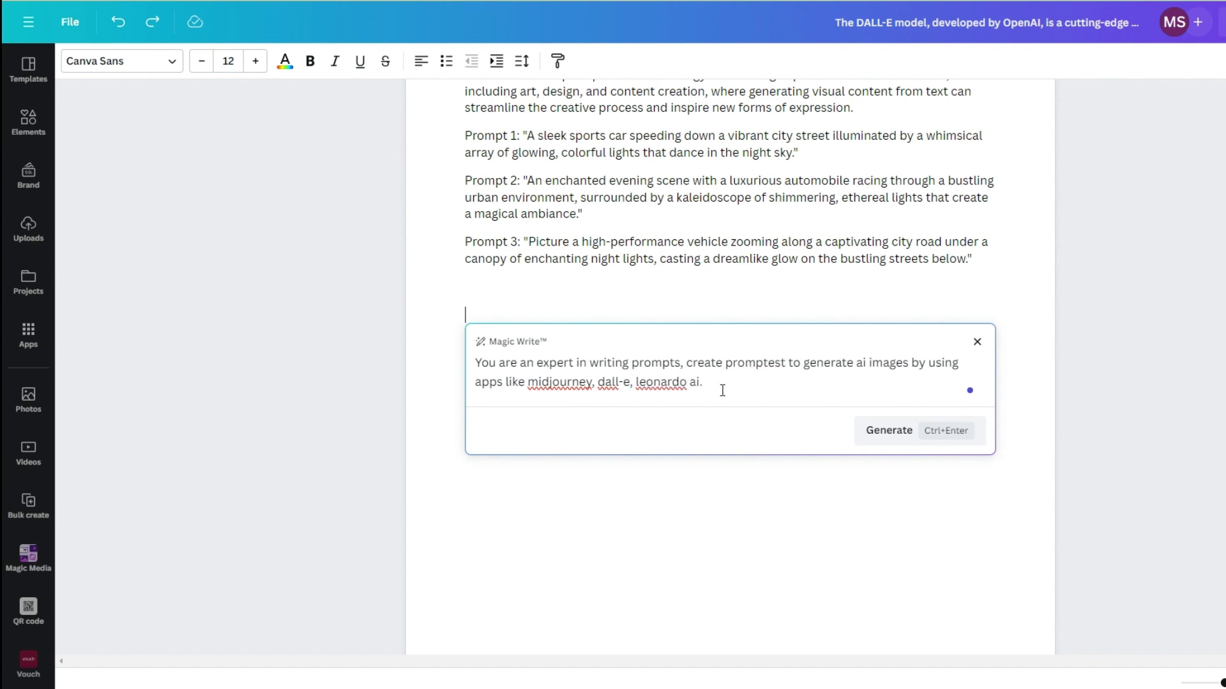
Step: Complete the request with "I will give you the subject and create the prompts base on that: my subject is Neon Tiger"
type(" I will gic")
type("e you the subject")
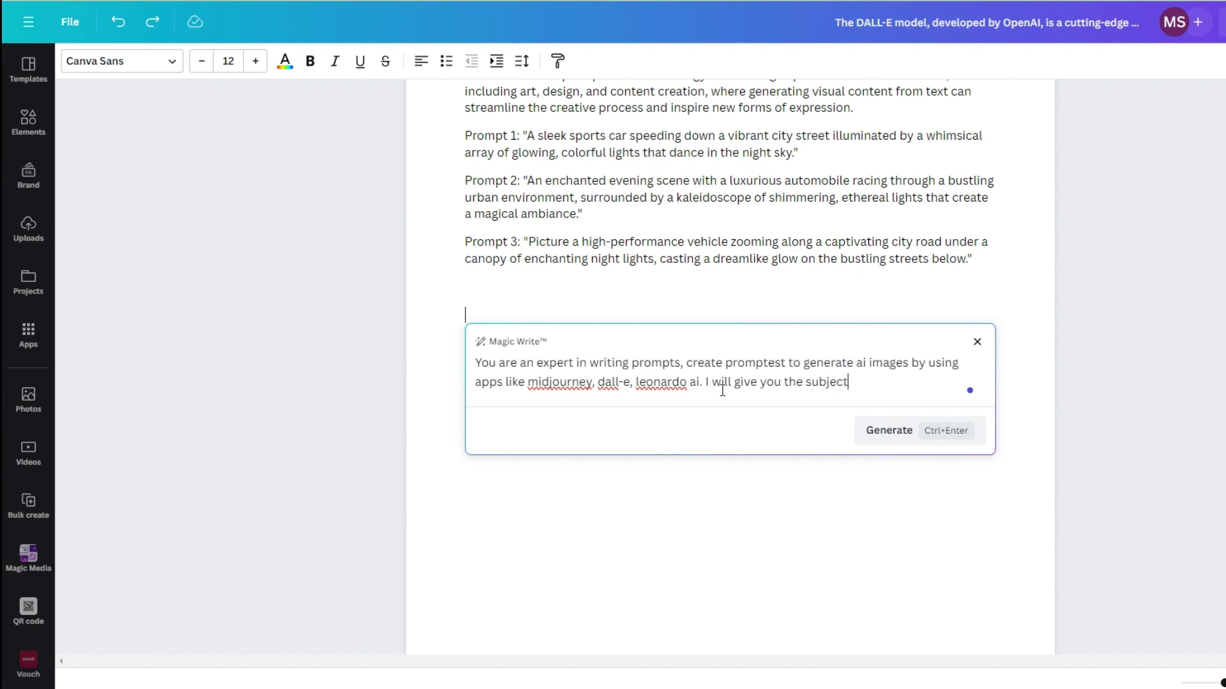
type(" and crete")
key("BackSpace")
key("BackSpace")
key("BackSpace")
key("BackSpace")
type("eate the")
type(" prompts base on that: m")
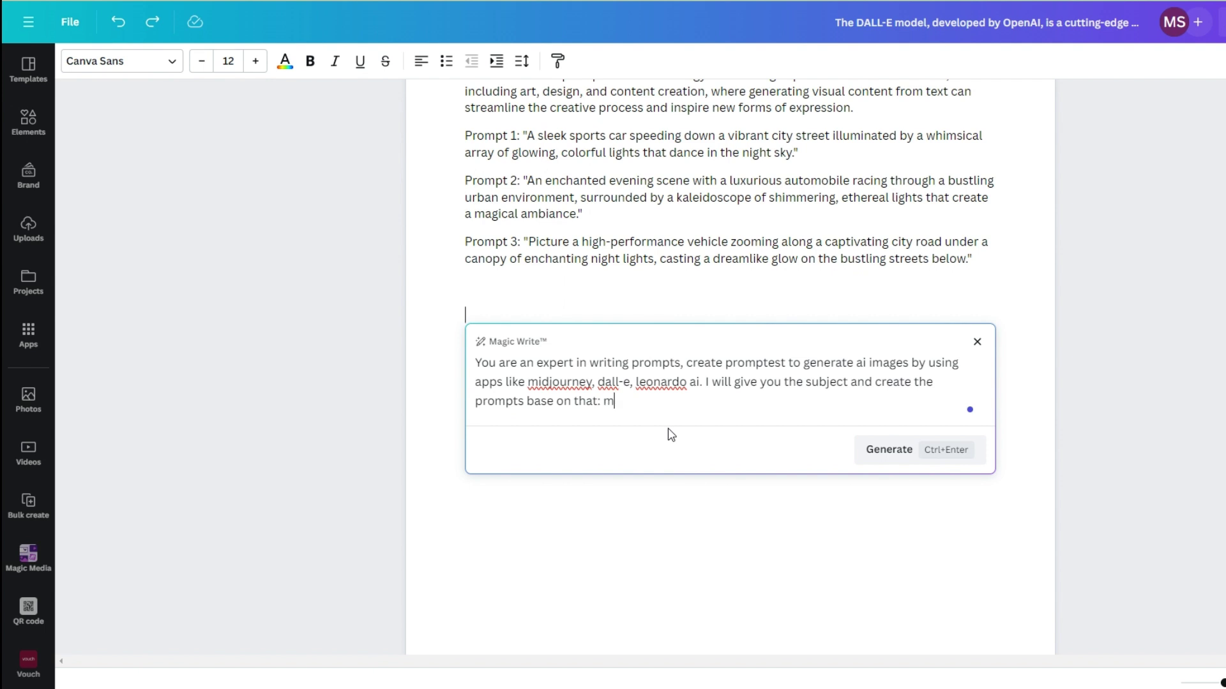
type("y subject is Neon Tiger")
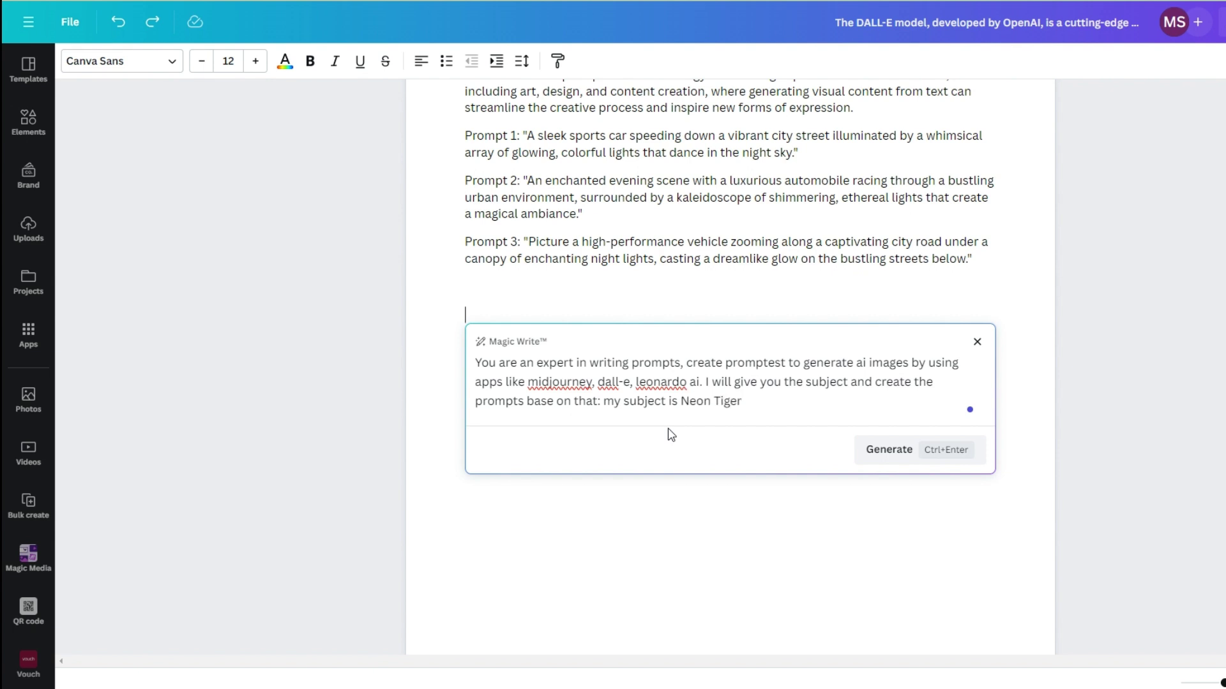
Step: Generate the Neon Tiger prompts with Magic Write and insert them into the document below the car prompts
left_click(892, 459)
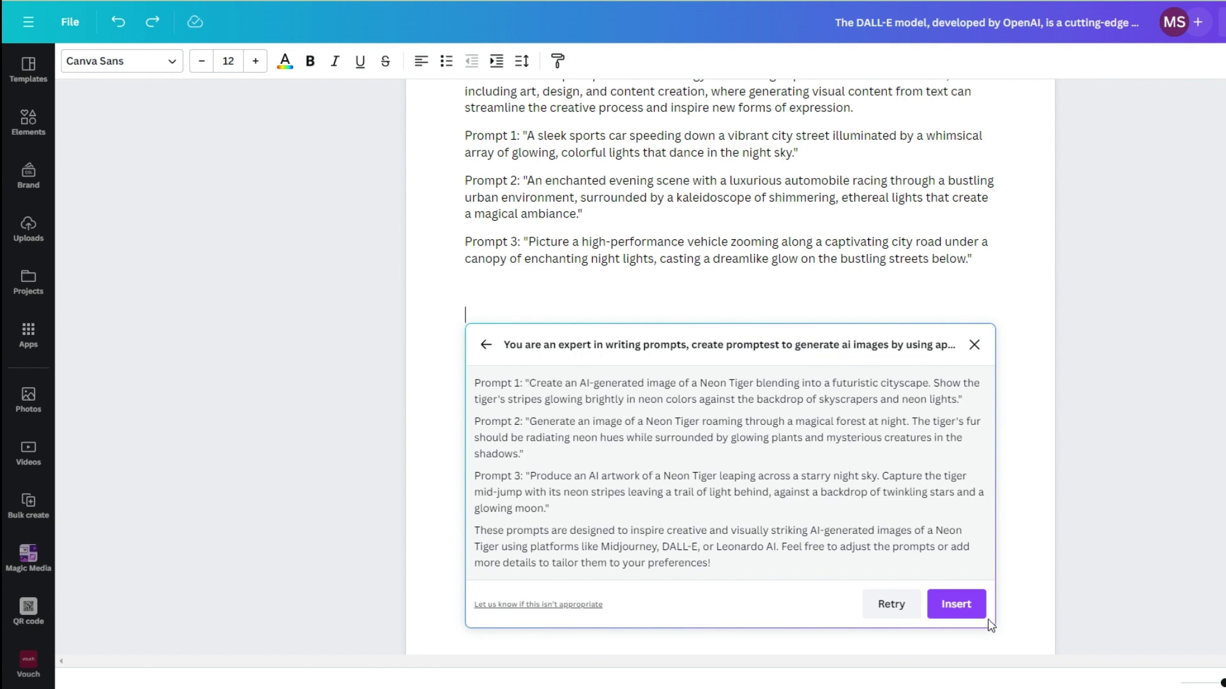
left_click(951, 609)
scroll(690, 282, "down", 1)
left_click(649, 321)
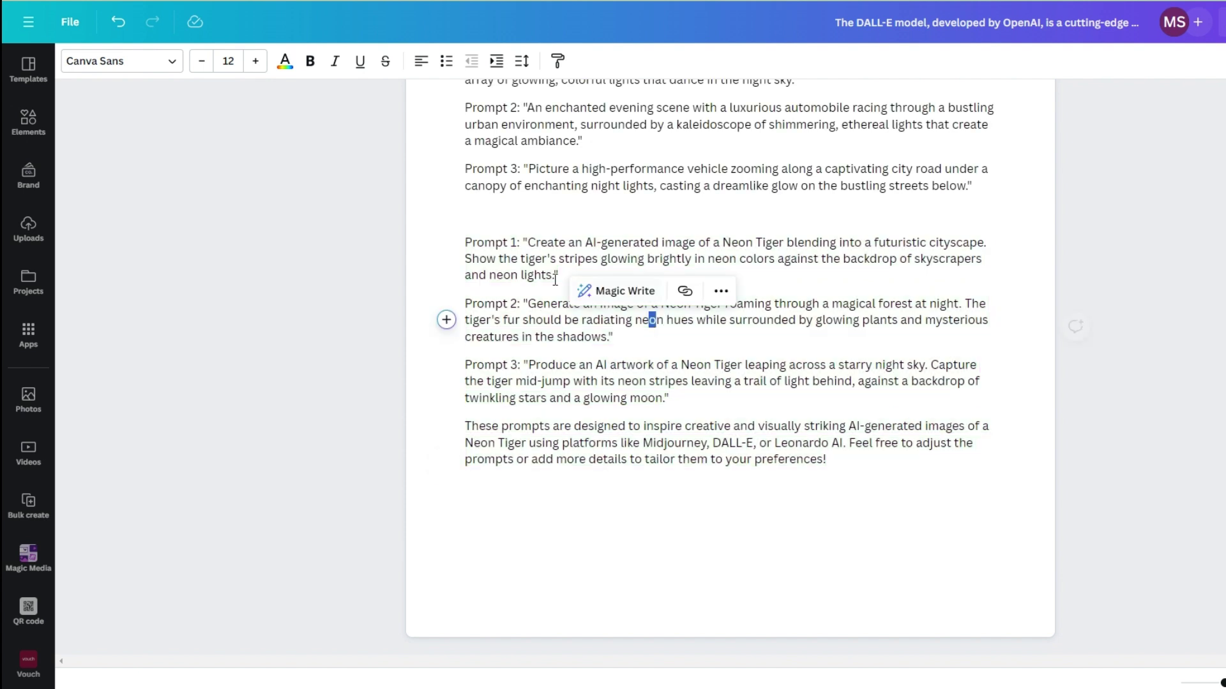
Step: Copy the Neon Tiger Prompt 2 text into the DALL·E description of the blank Facebook Post design and generate images
left_click(542, 230)
left_click_drag(528, 304, 579, 339)
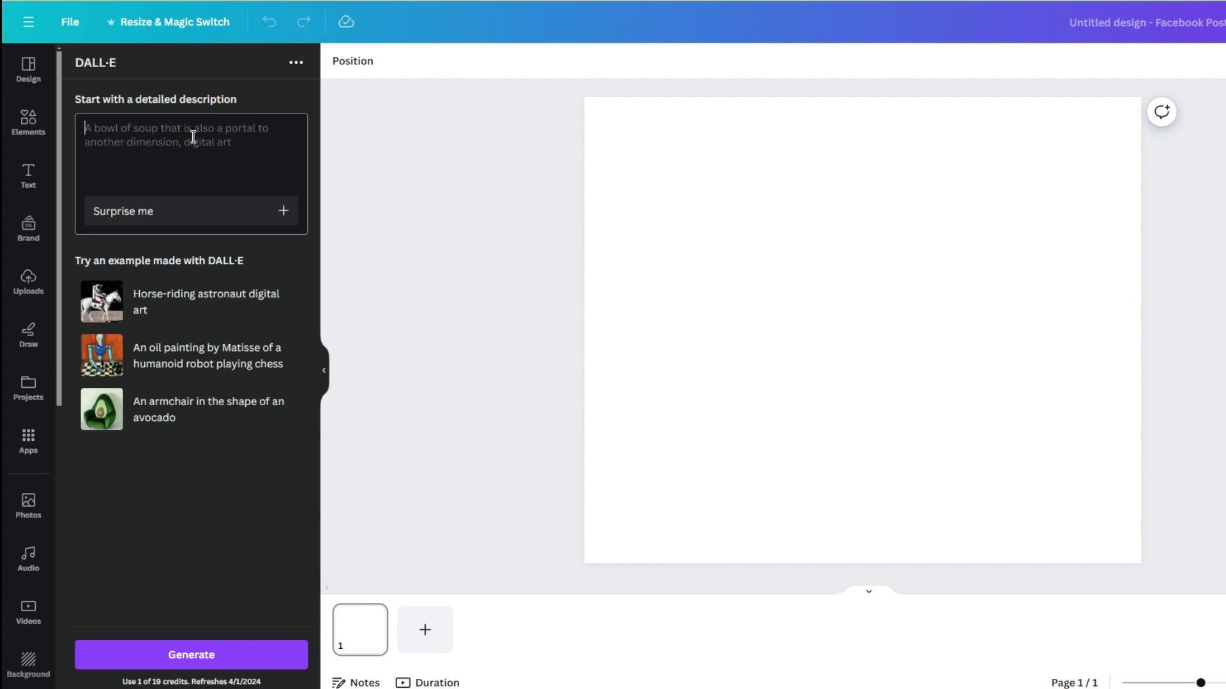
key("ctrl+v")
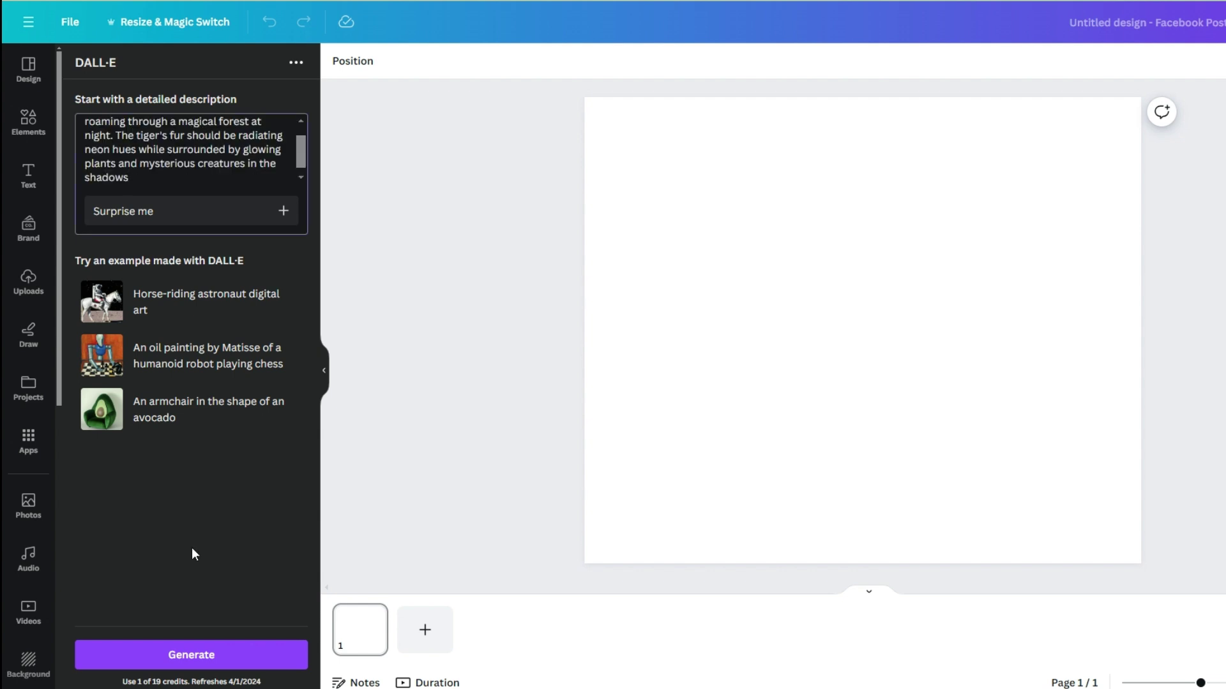
left_click(203, 646)
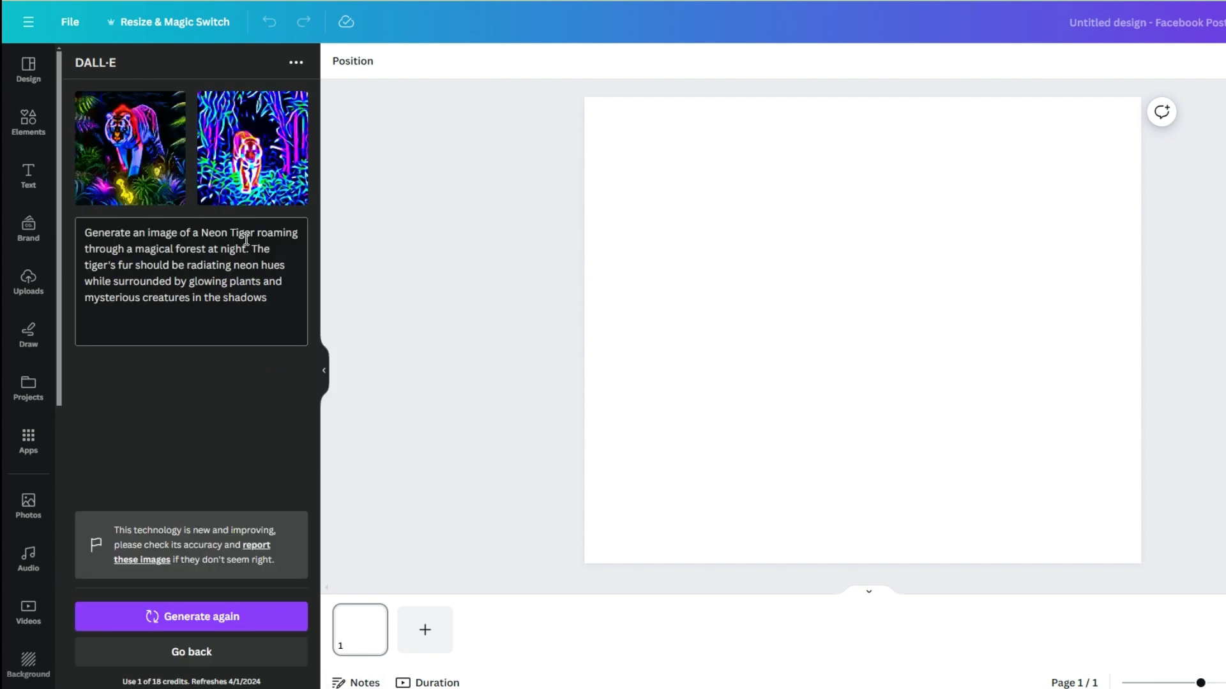
Step: Enter the Neon Tiger Prompt 2 text as the Magic Media image description and check it over
left_click(166, 166)
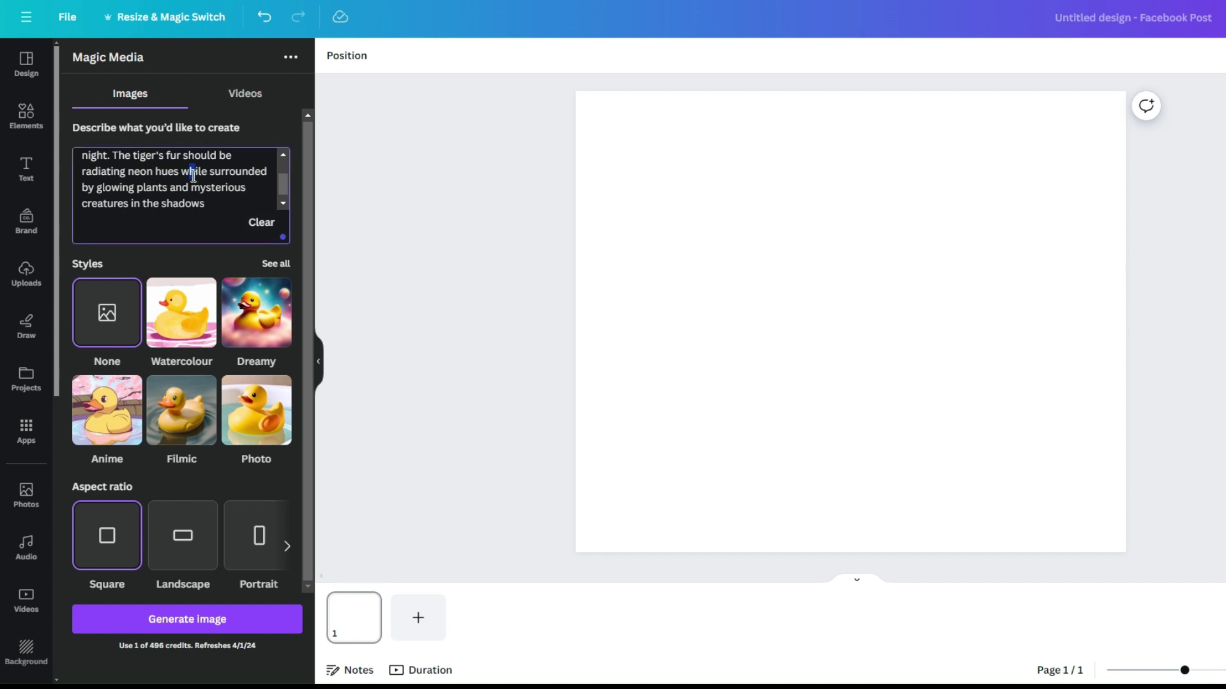
left_click(134, 171)
scroll(83, 177, "up", 2)
left_click_drag(82, 157, 235, 208)
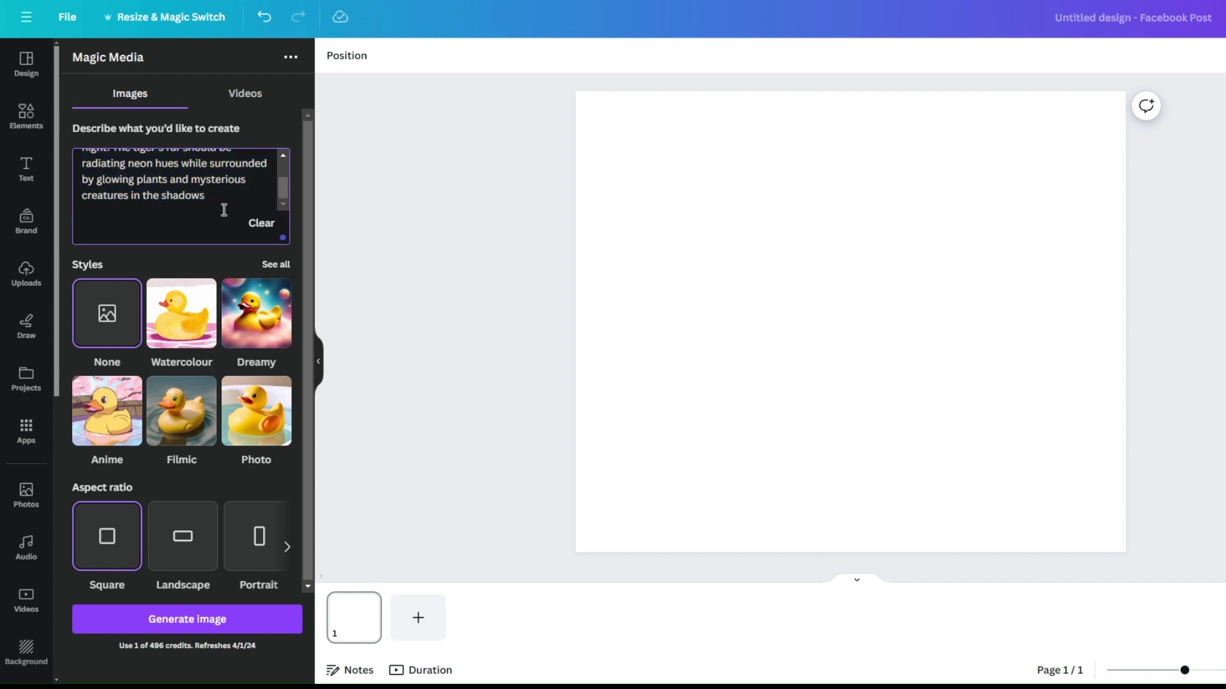
Step: Choose the Dreamy style with the square aspect ratio and generate Magic Media images from the Neon Tiger prompt
scroll(207, 218, "up", 2)
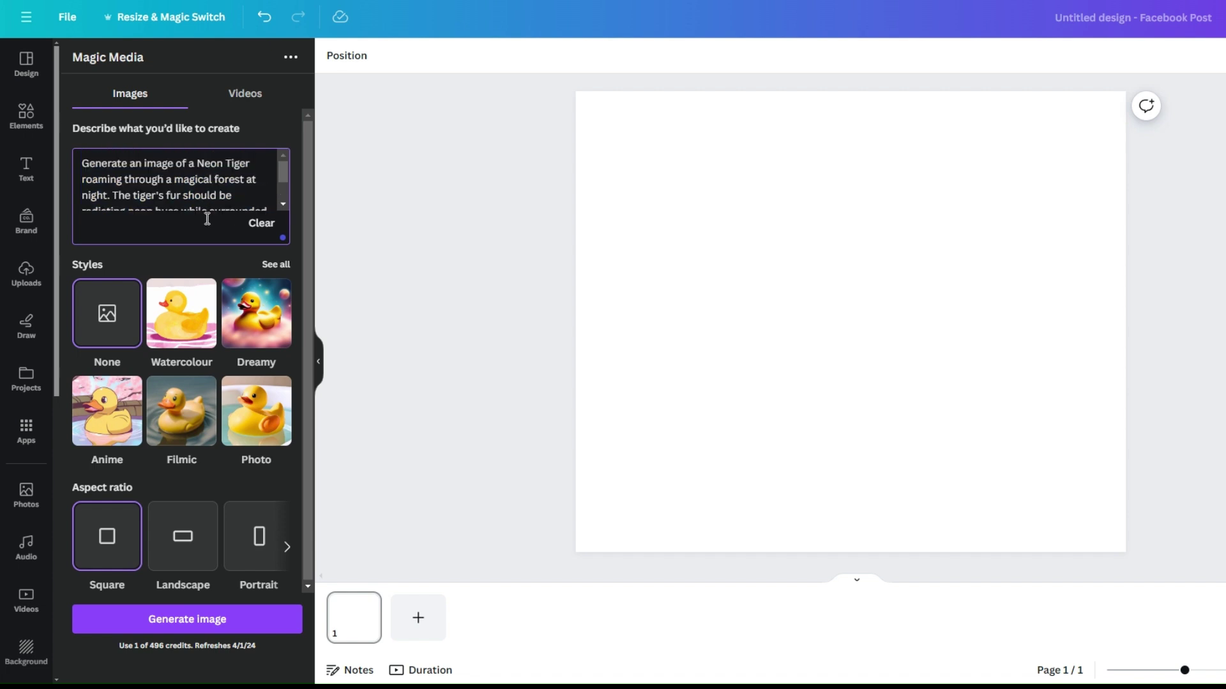
left_click(258, 342)
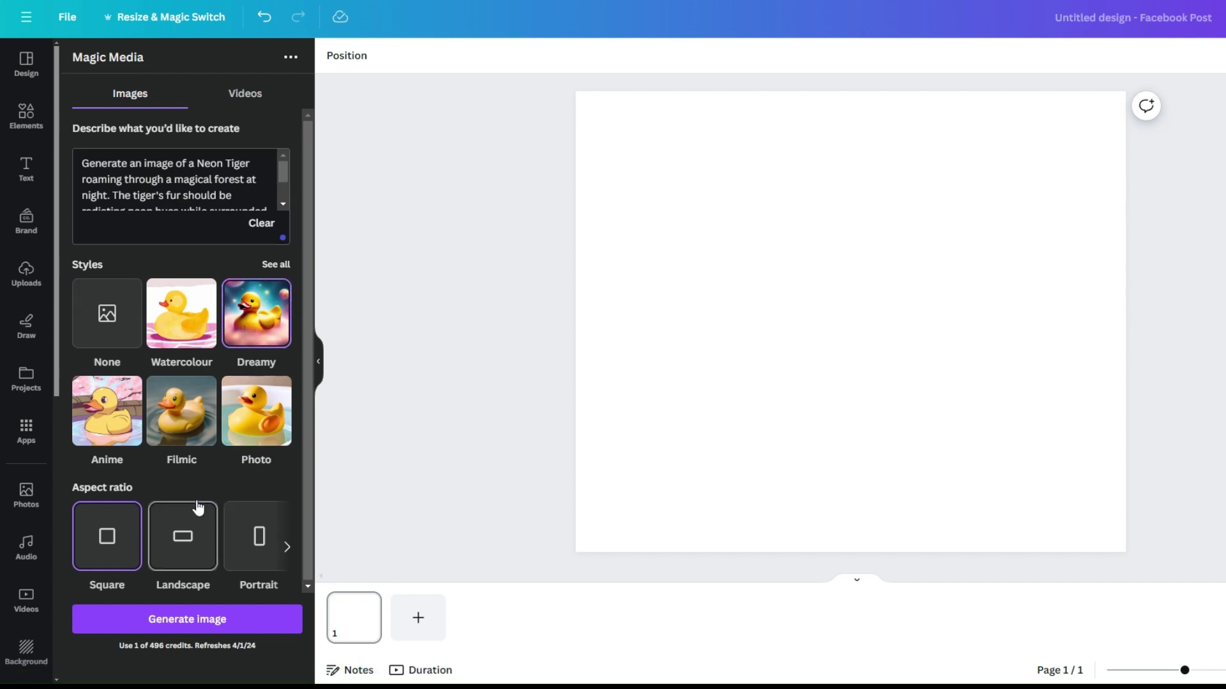
left_click(192, 428)
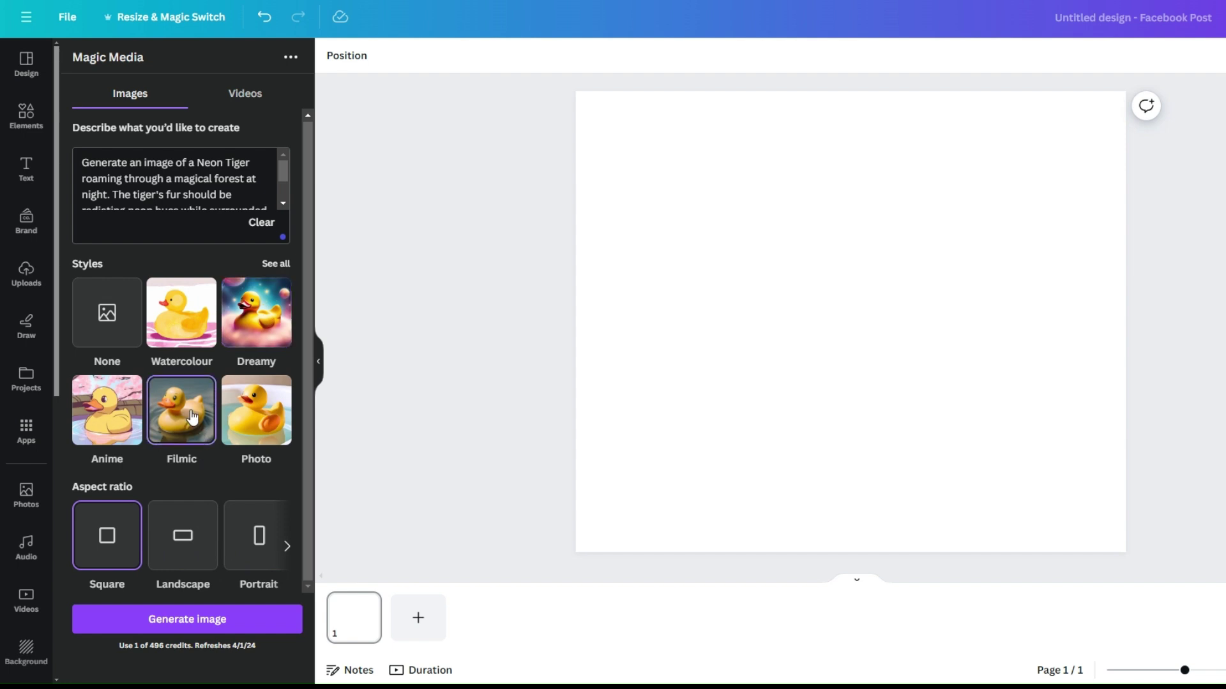
left_click(246, 331)
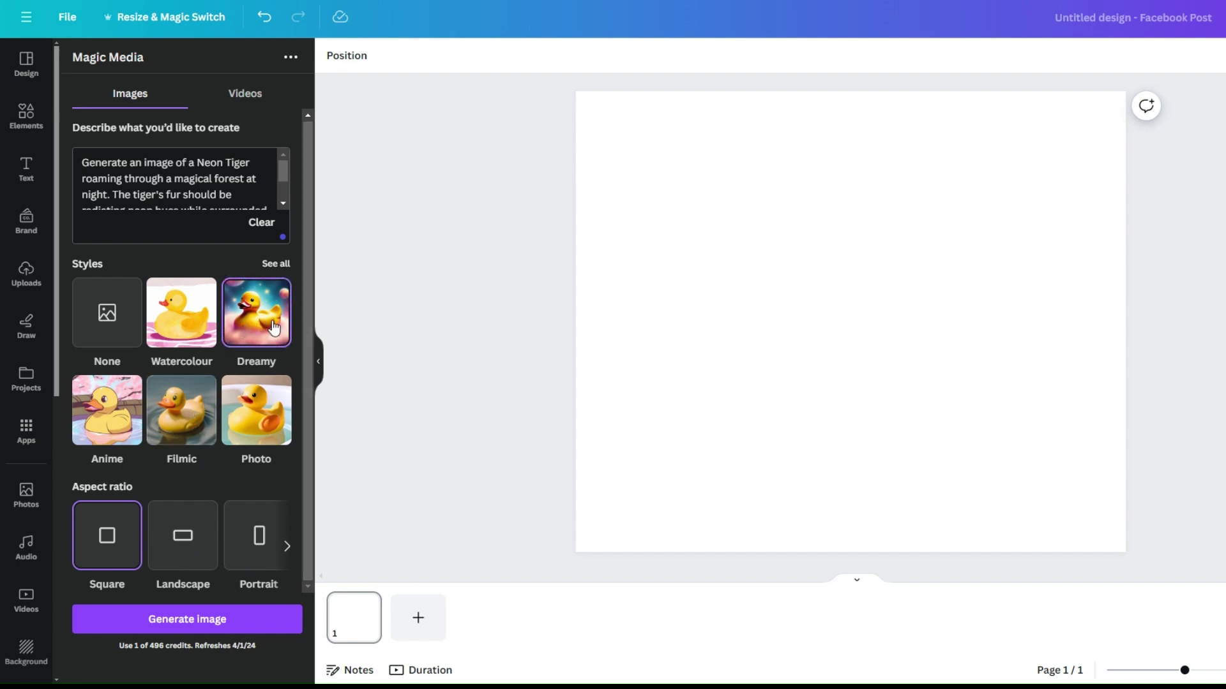
left_click(217, 621)
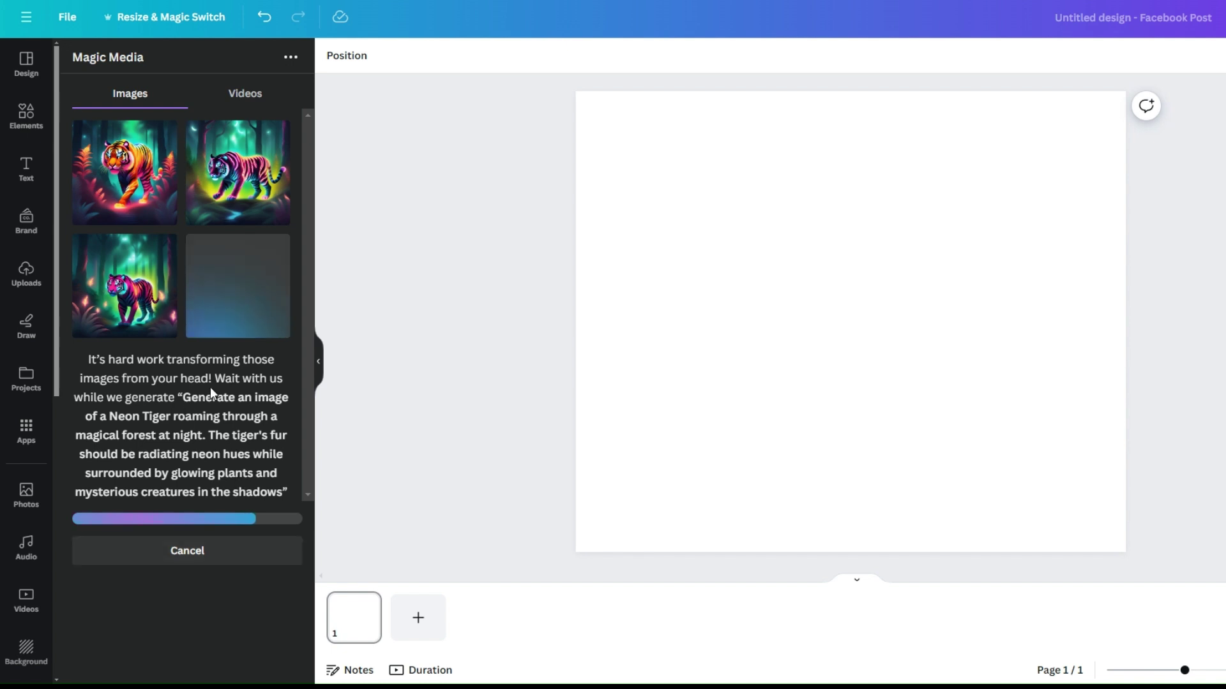
Step: Add the first Dreamy tiger image, the orange tiger among red ferns, to the page and set it as the background
left_click(110, 172)
right_click(873, 276)
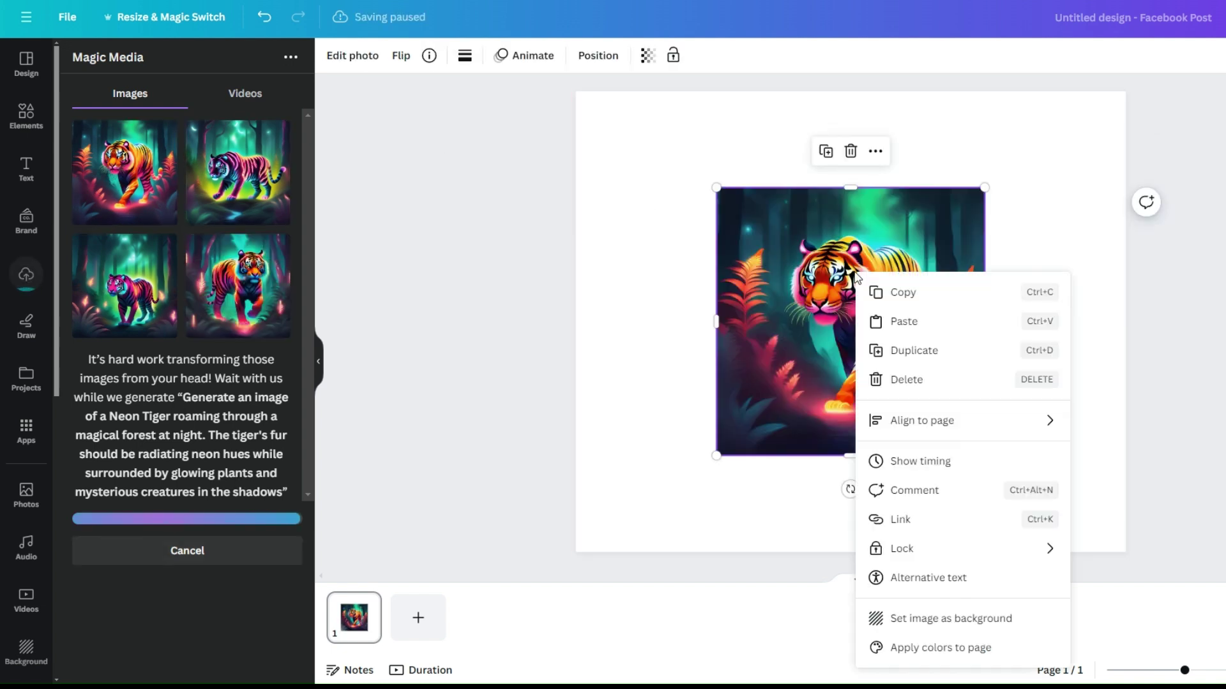
left_click(958, 619)
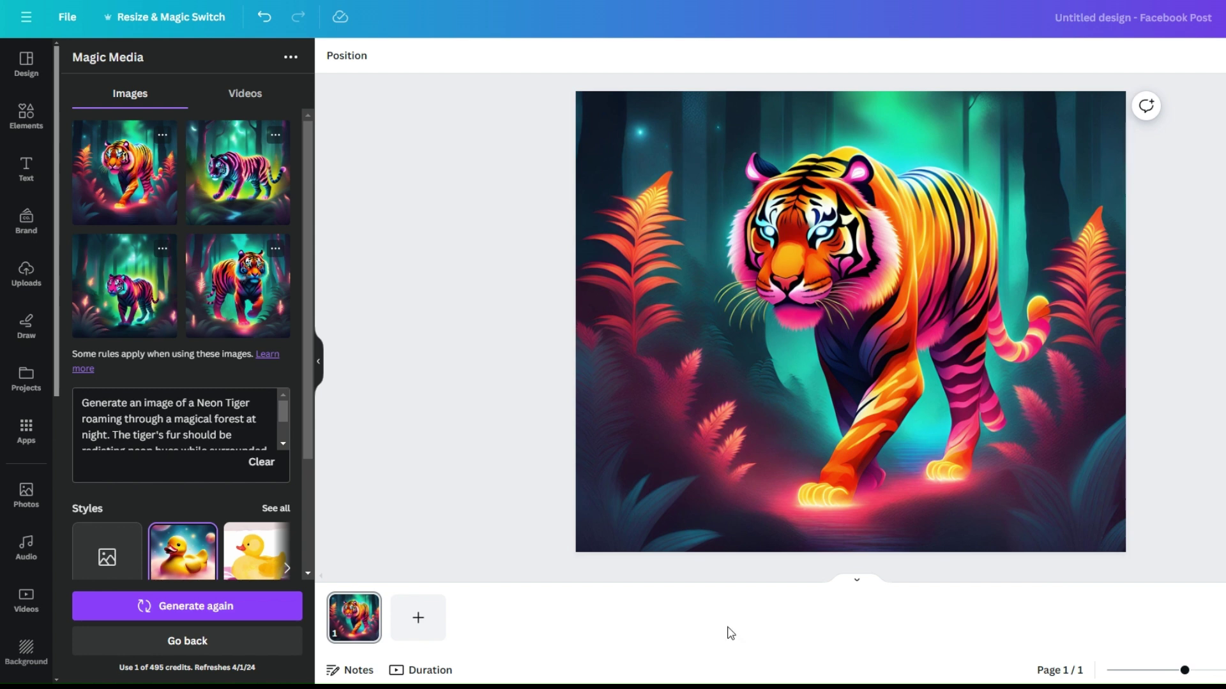
Step: Switch the image style to Neon from the full Photography styles and generate the tiger images again
scroll(216, 394, "down", 2)
scroll(247, 489, "down", 3)
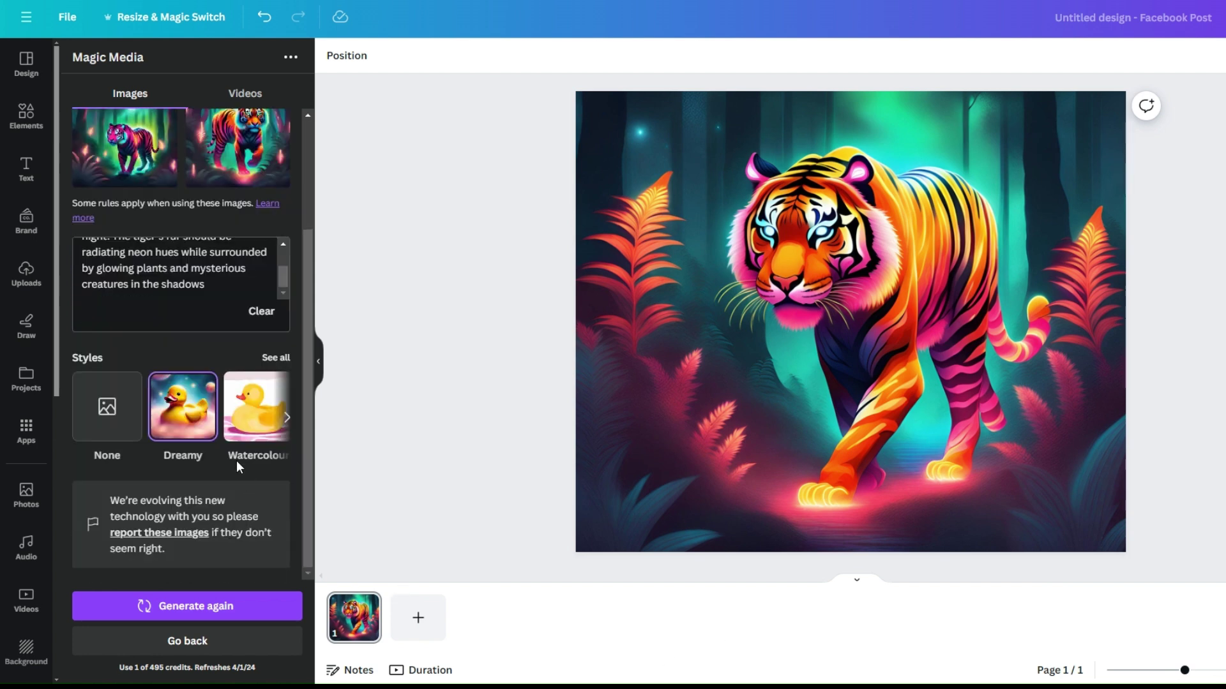
left_click(276, 358)
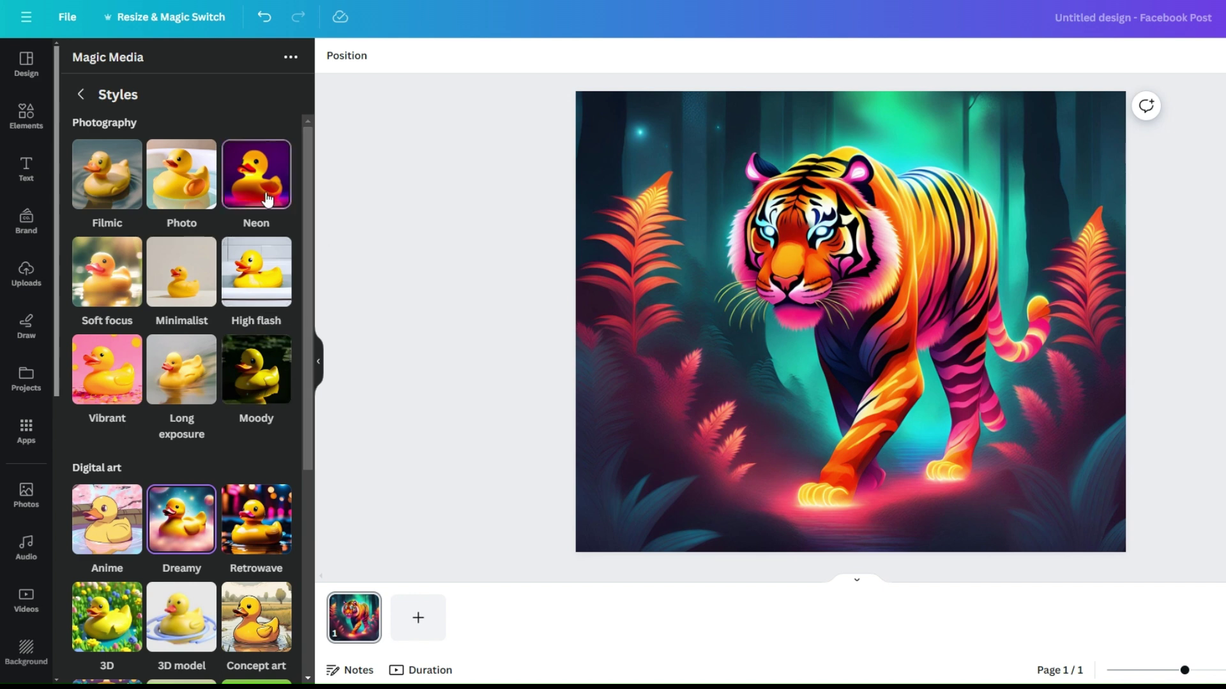
left_click(258, 199)
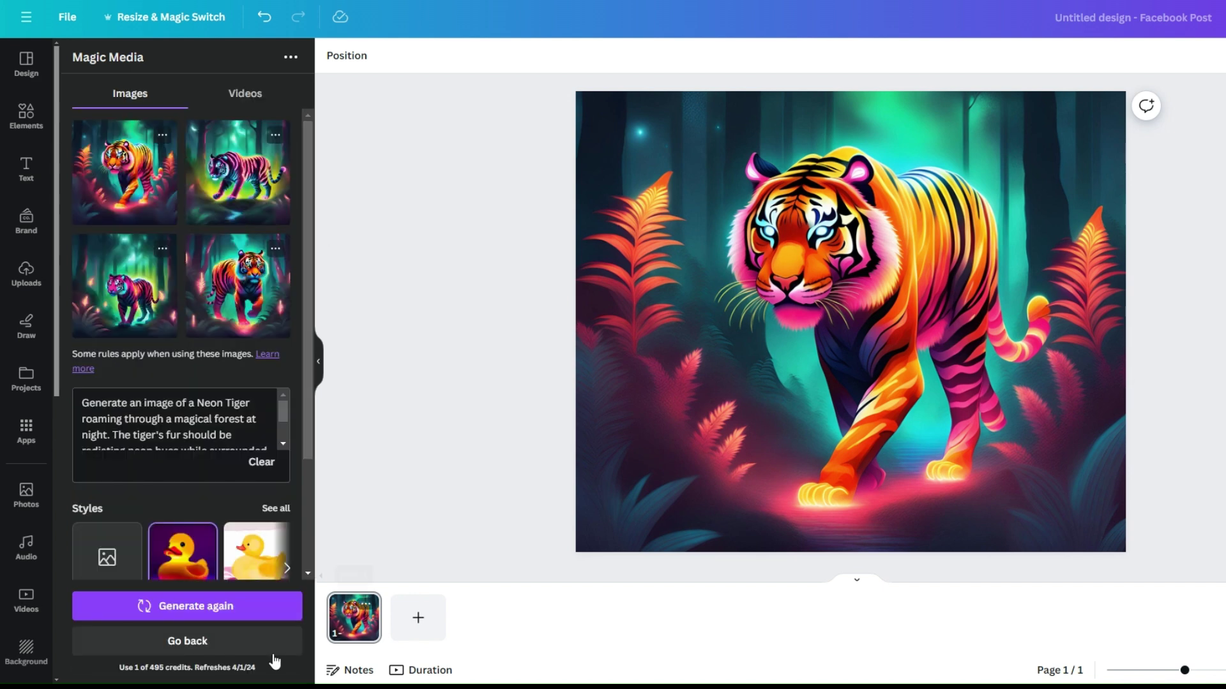
left_click(259, 606)
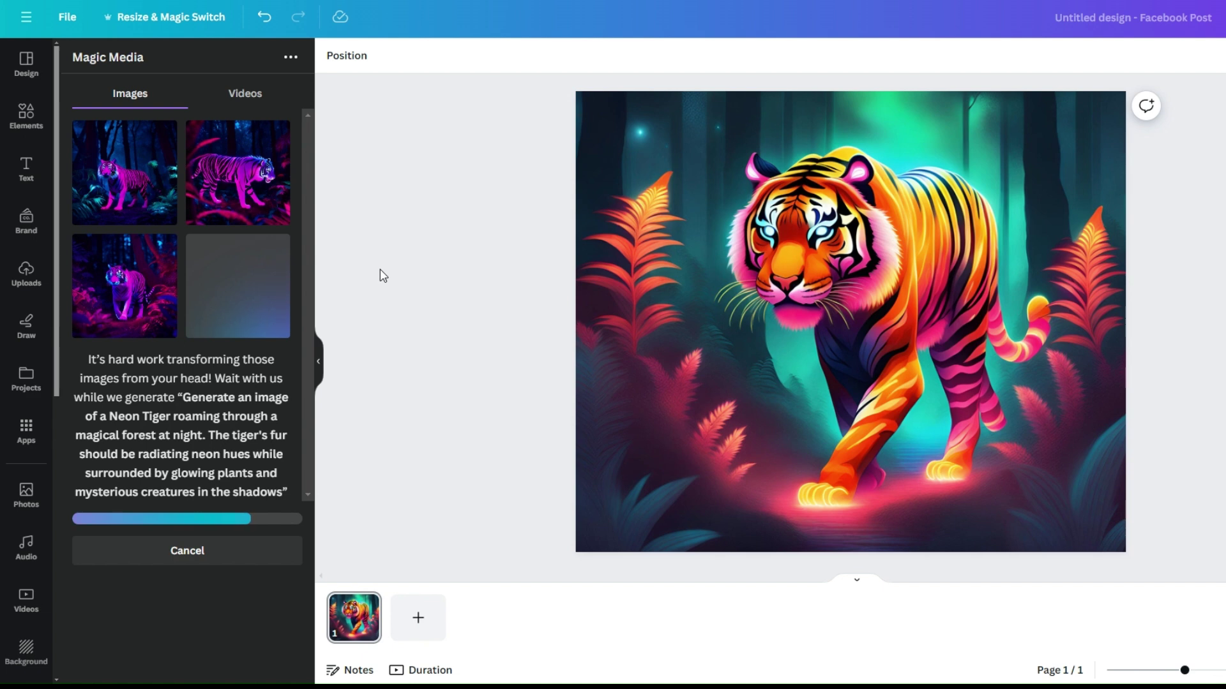
Step: Add the second Neon image, the purple tiger walking in profile, to the page and replace the background with it
left_click(287, 185)
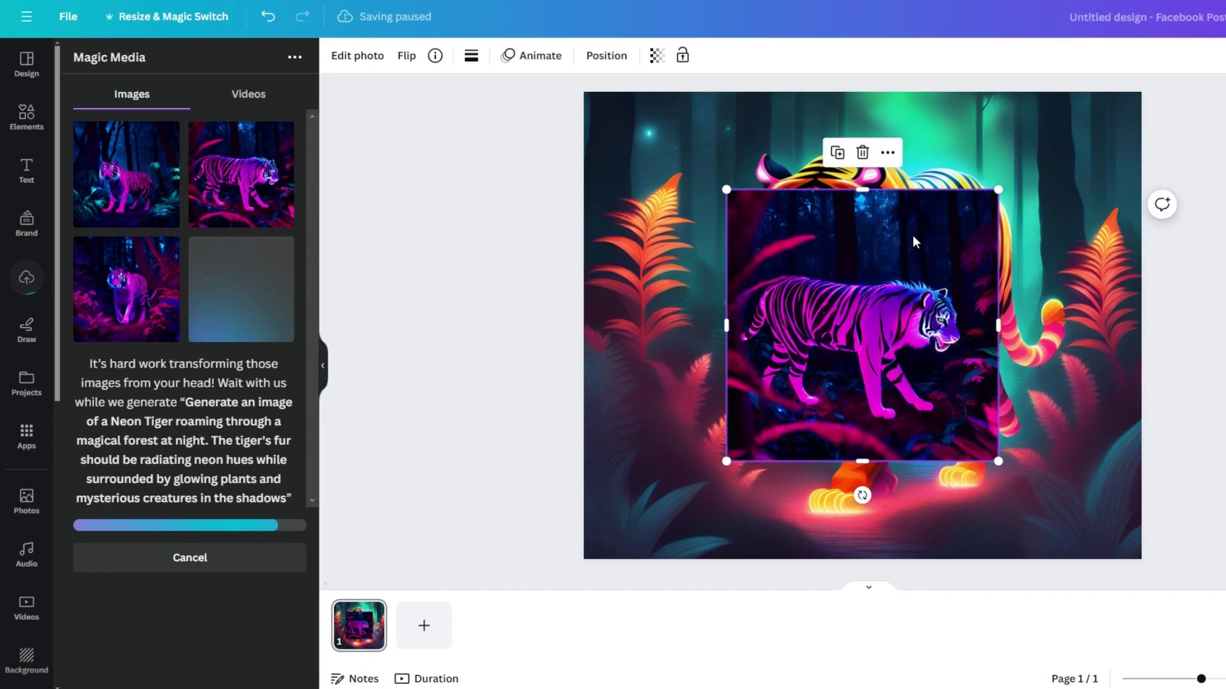
right_click(914, 238)
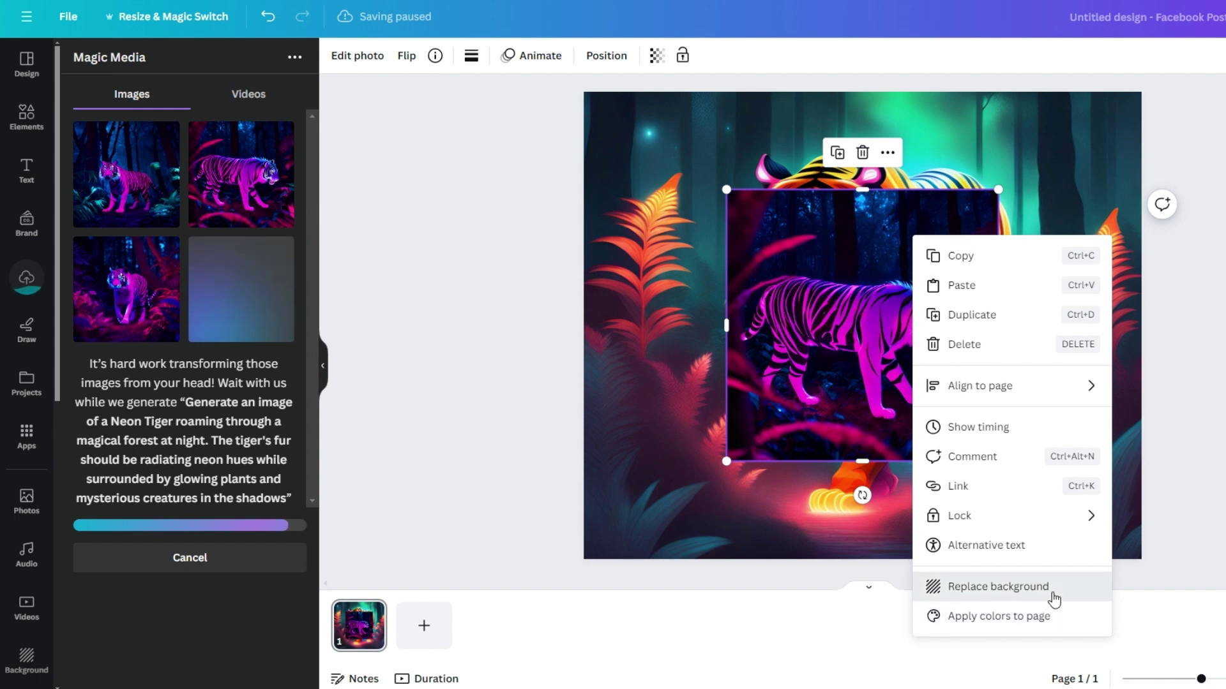
left_click(1022, 595)
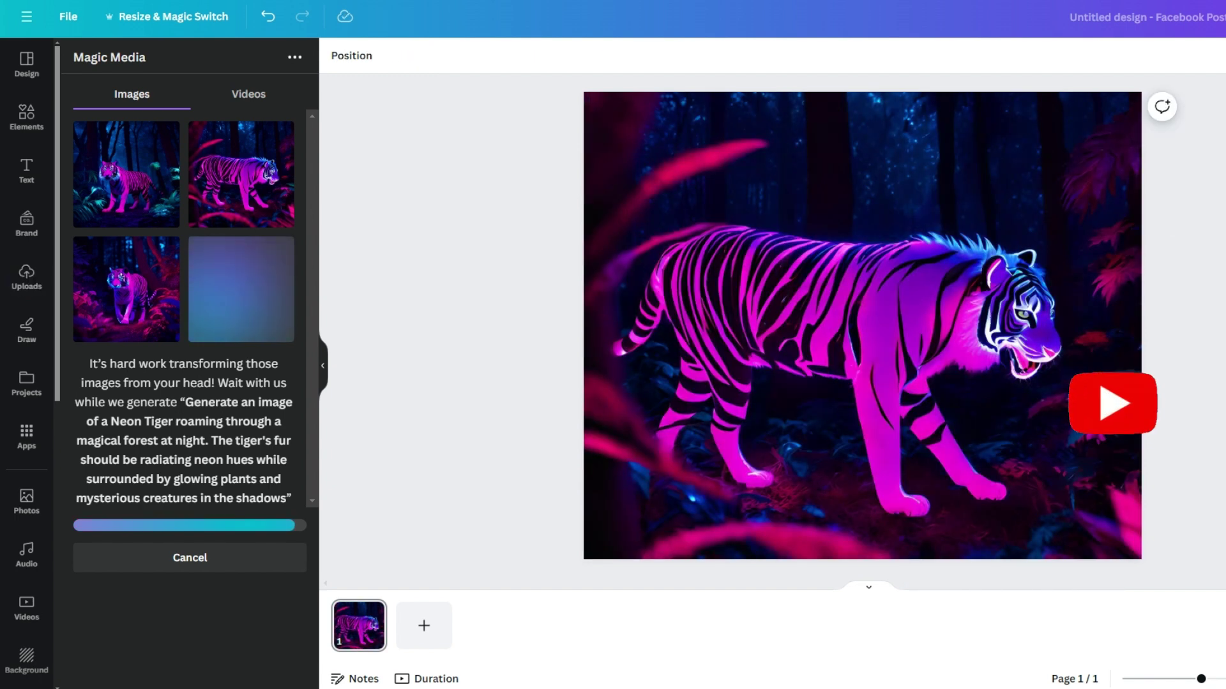